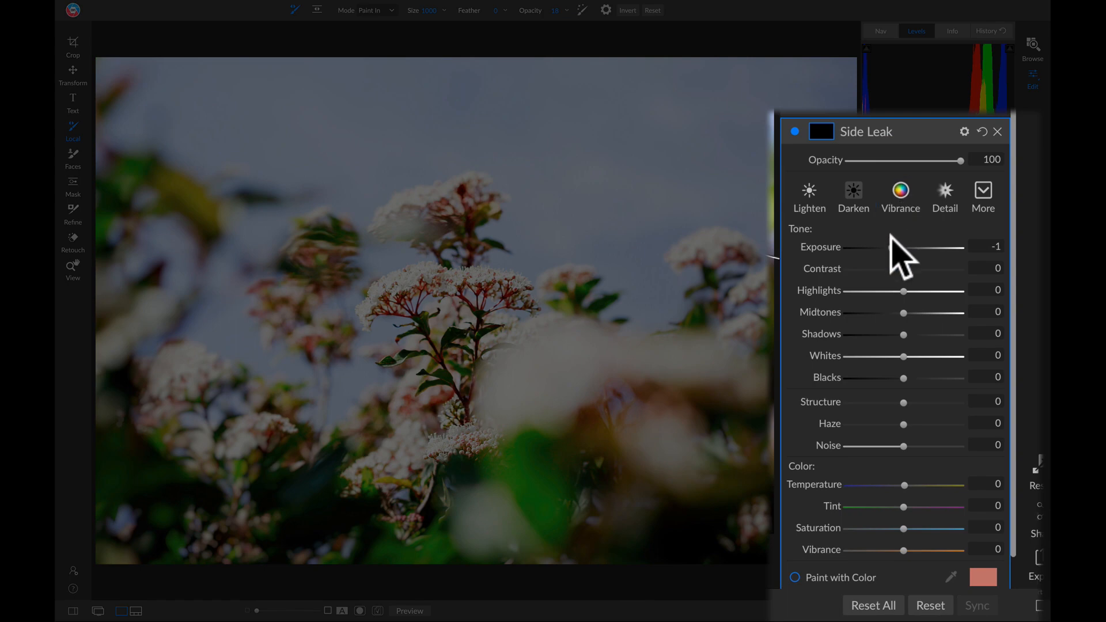
- Set the Side Leak adjustment's exposure to 3.05 and its whites to 56
left_click_drag(894, 247, 964, 378)
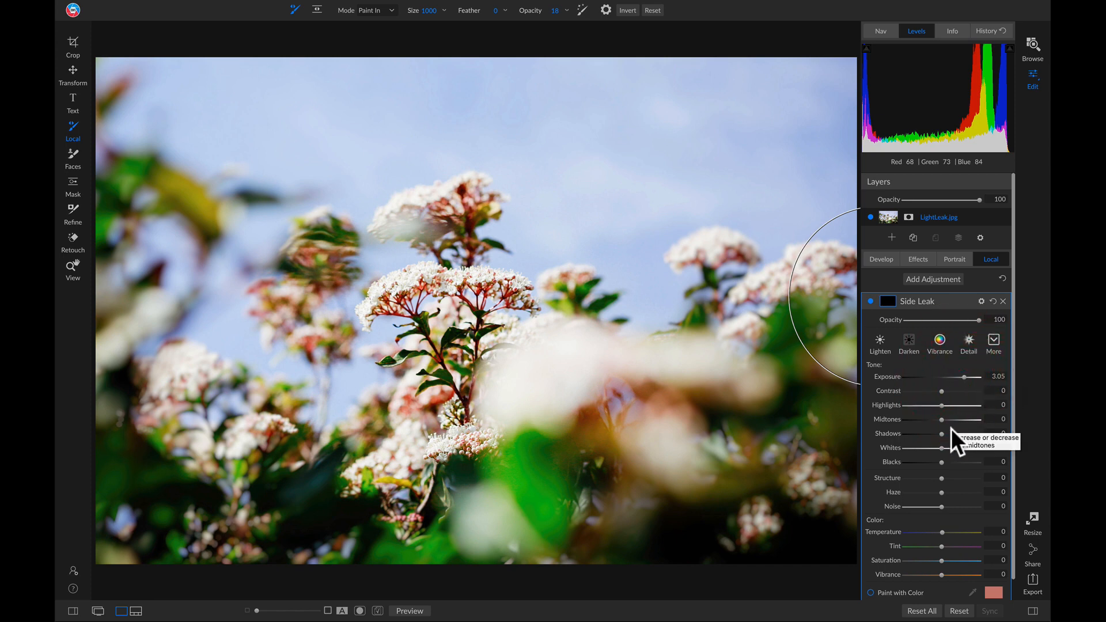
left_click_drag(943, 448, 961, 448)
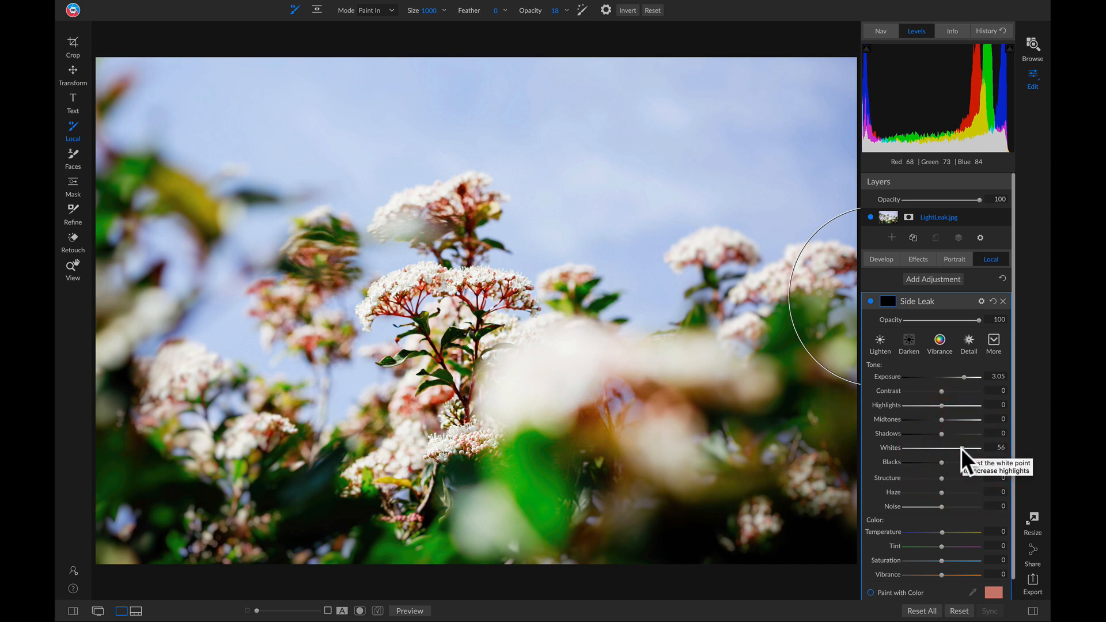
- Enable Paint with Color for the Side Leak adjustment with a yellow-orange colour and the Classic mode
scroll(962, 448, "down", 1)
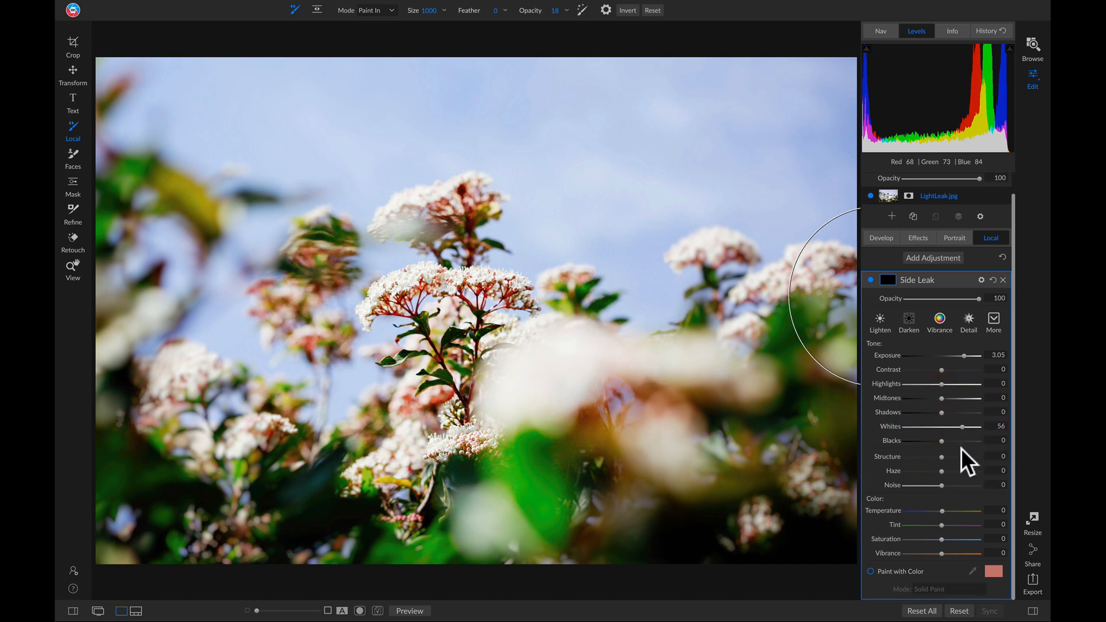
left_click(870, 572)
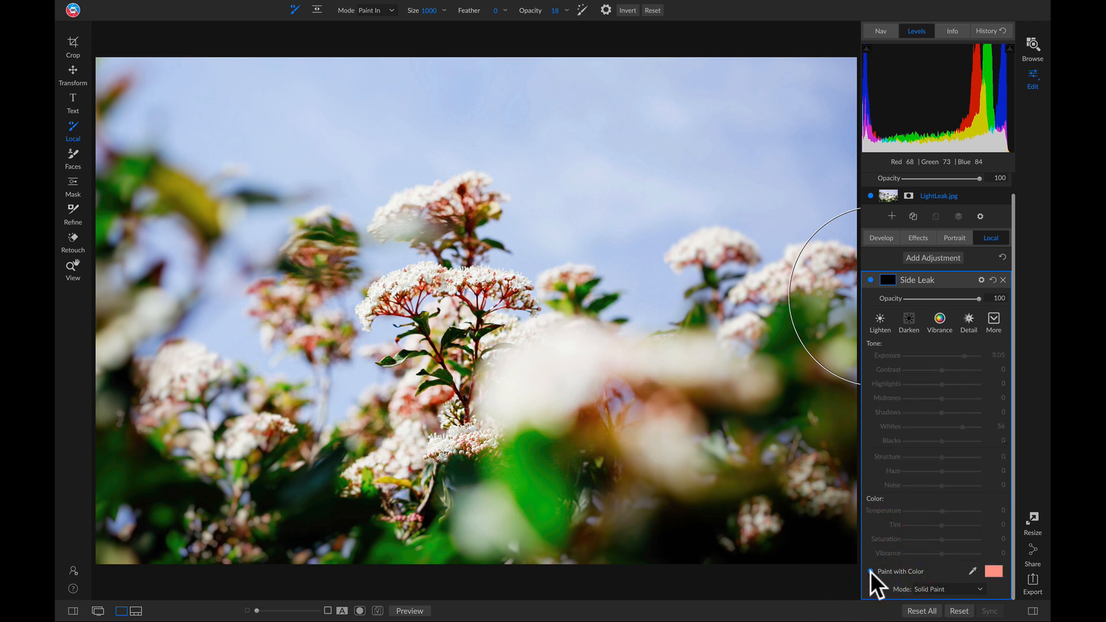
left_click(994, 572)
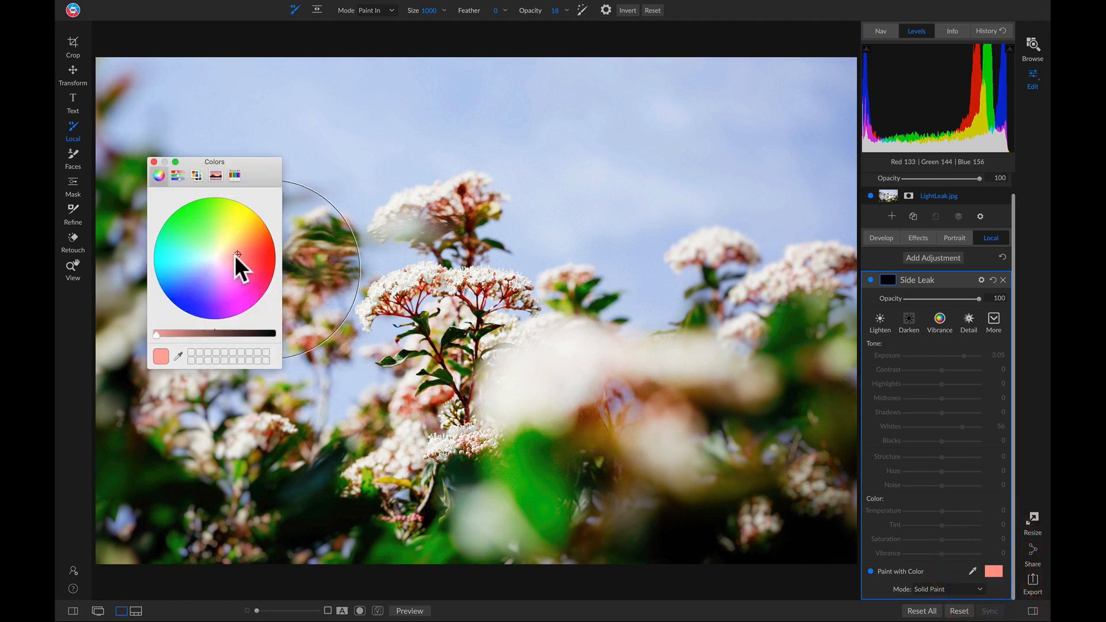
left_click_drag(237, 255, 241, 246)
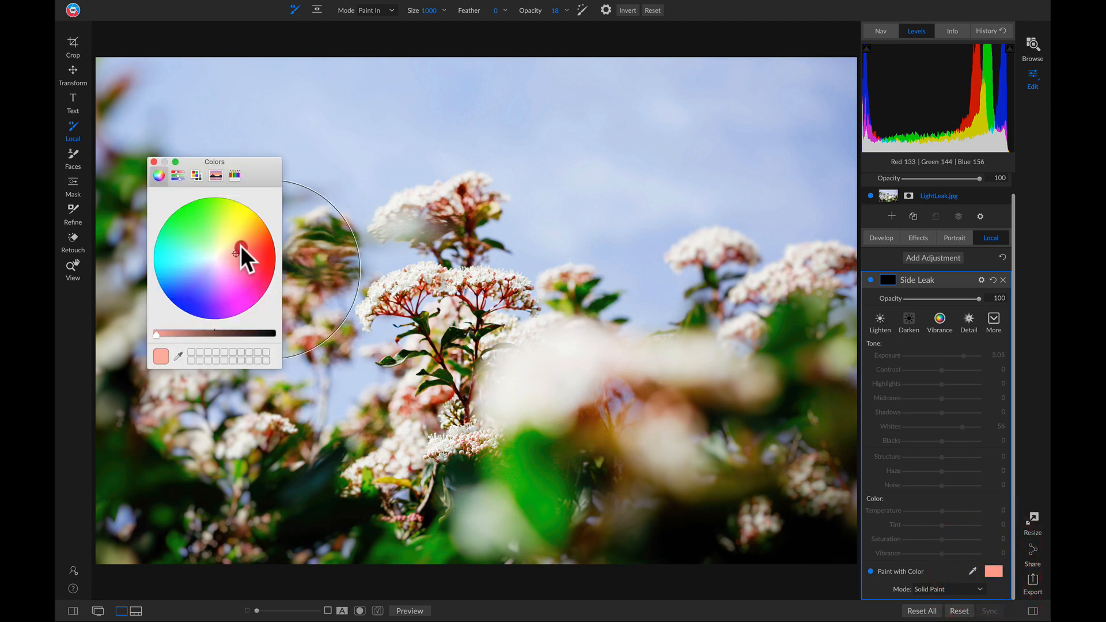
left_click(260, 216)
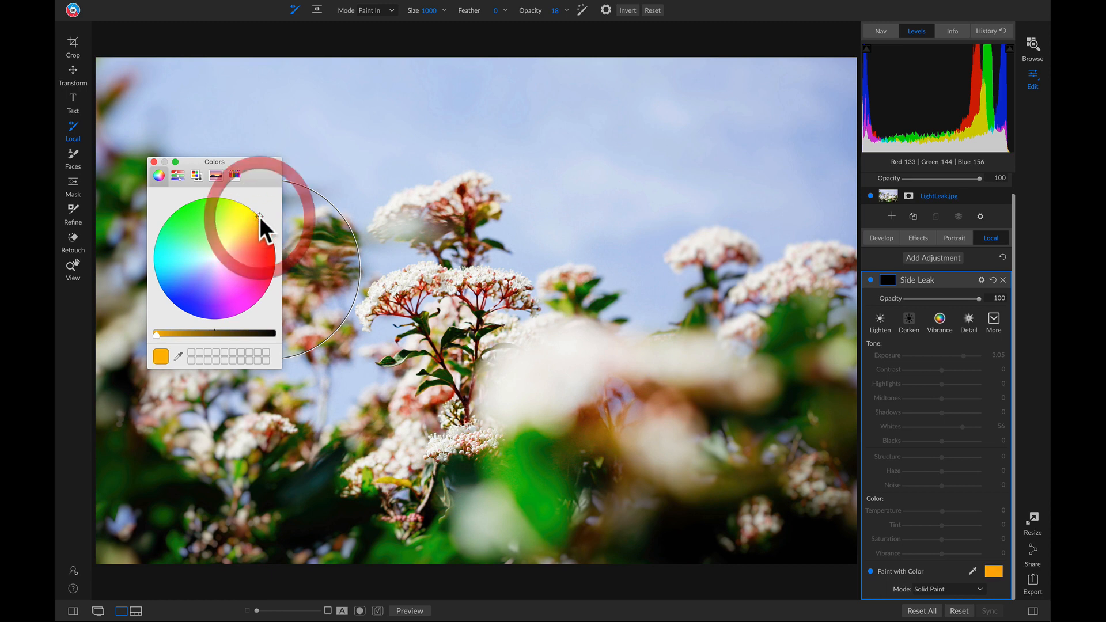
left_click(153, 161)
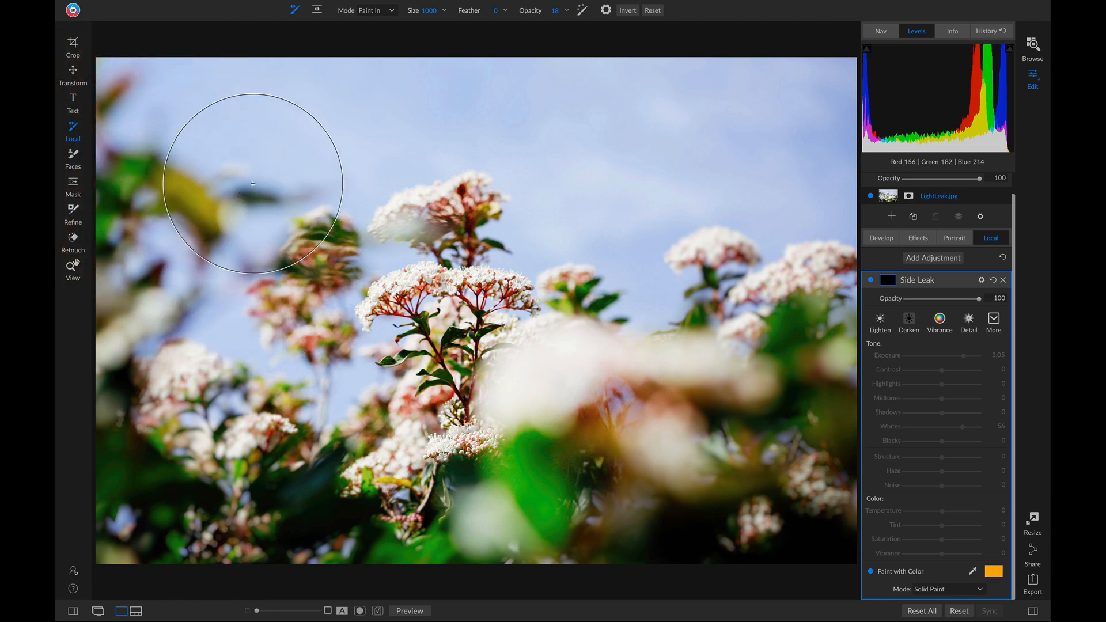
left_click(939, 587)
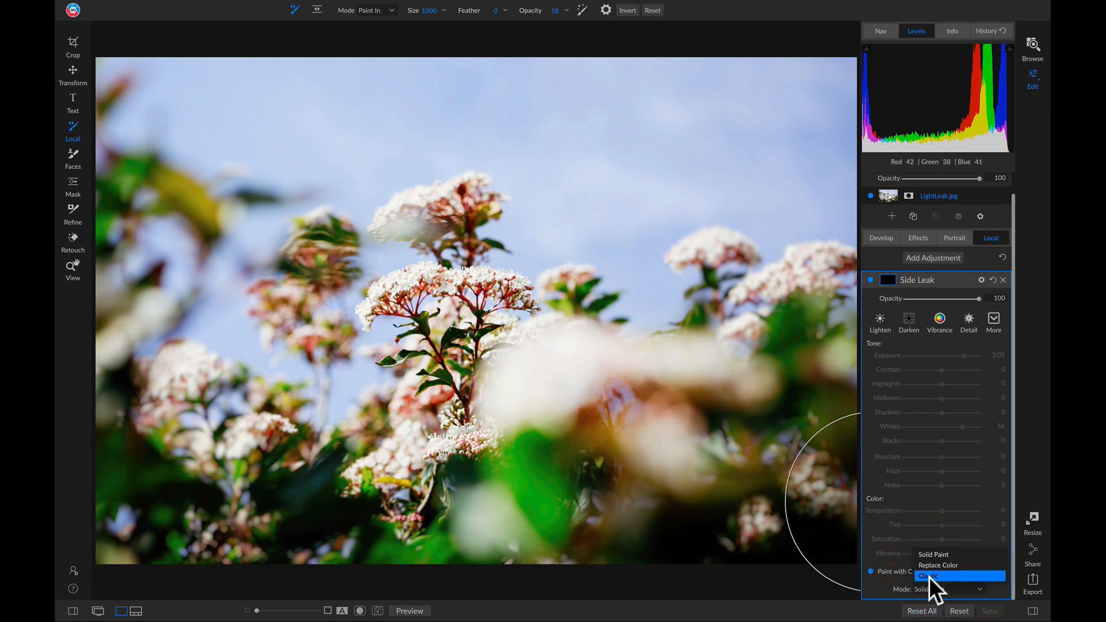
left_click(938, 576)
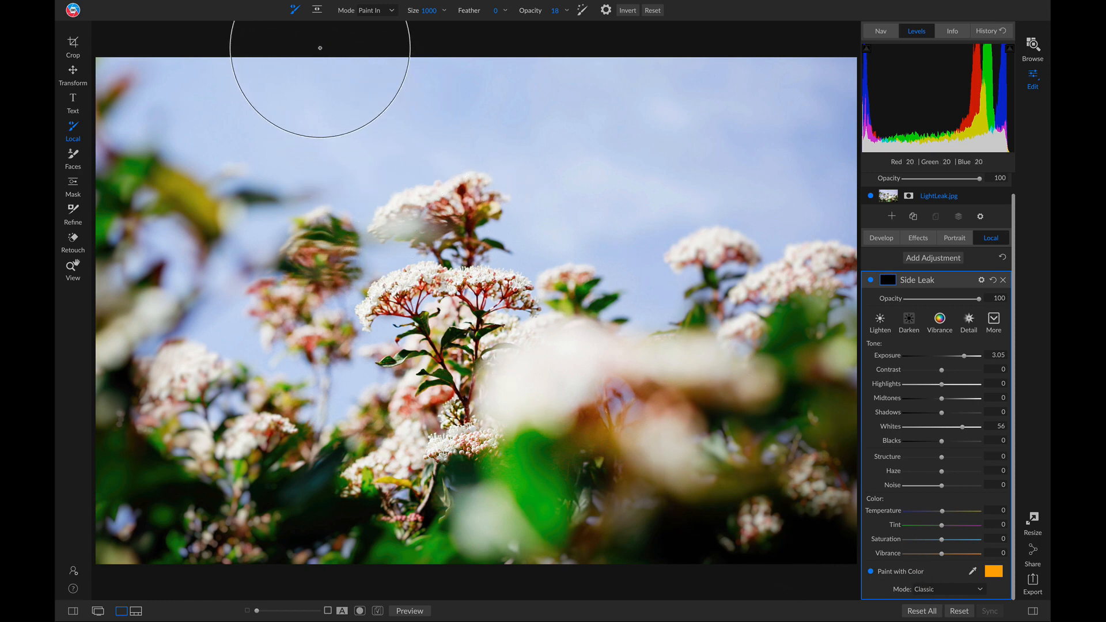
- Mask the Side Leak with a Linear Right gradient along the photo's left edge and slightly narrow its transition
left_click(317, 10)
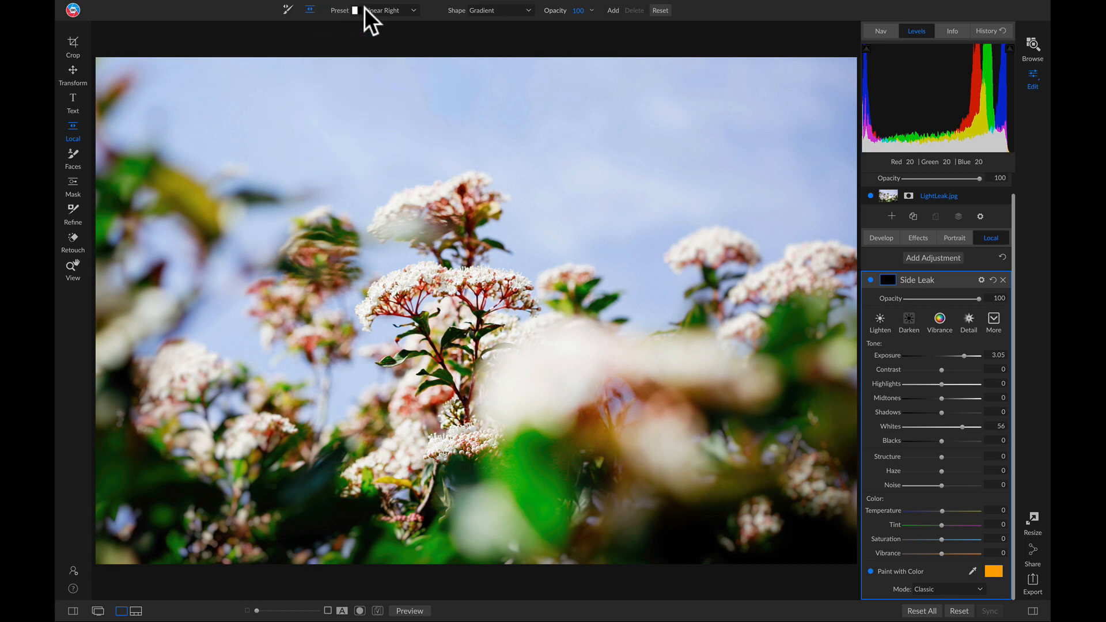
left_click(388, 10)
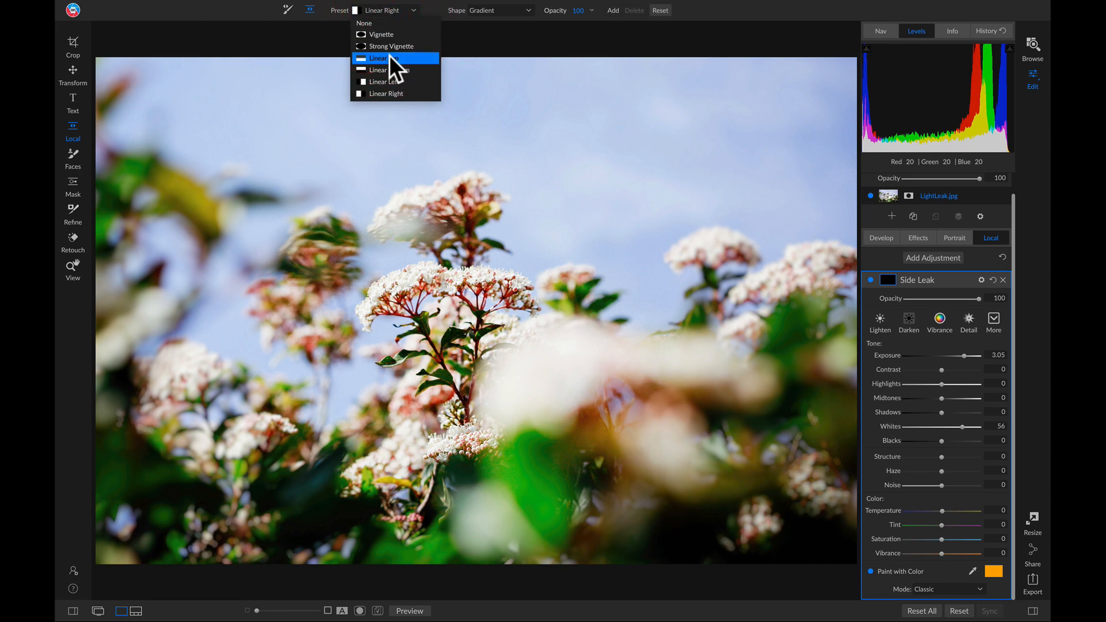
left_click(389, 93)
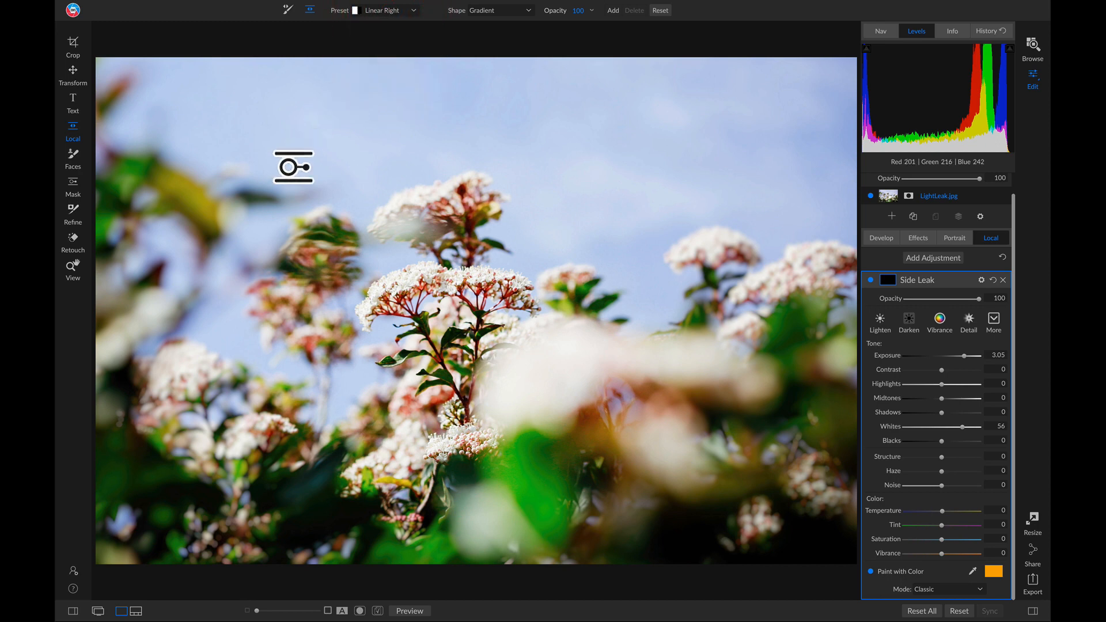
left_click(267, 294)
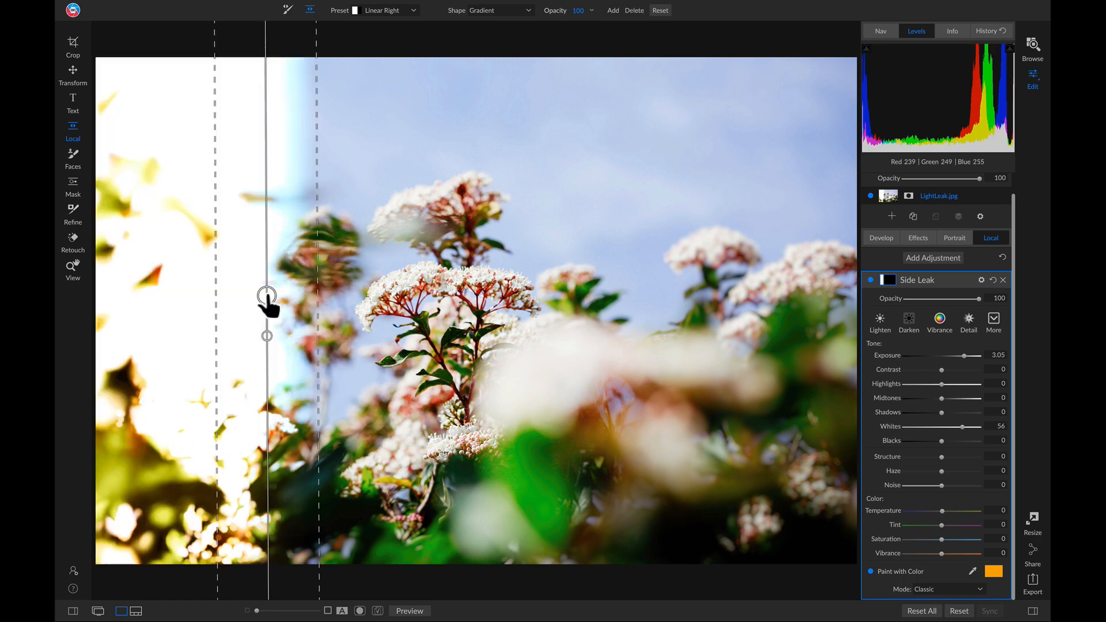
left_click_drag(266, 295, 134, 299)
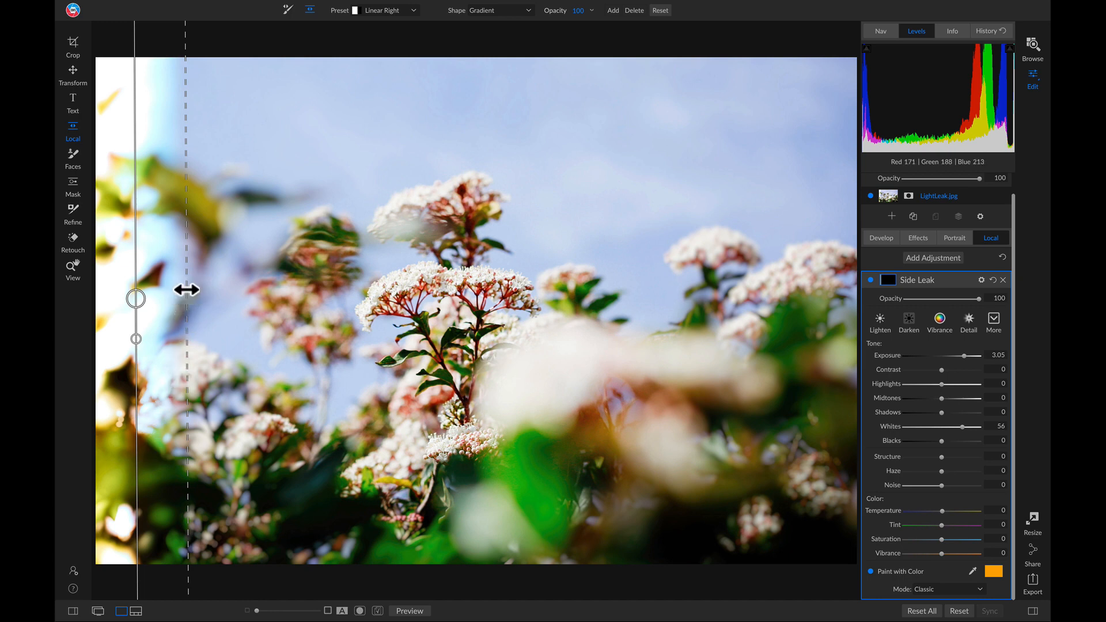
left_click_drag(186, 290, 170, 291)
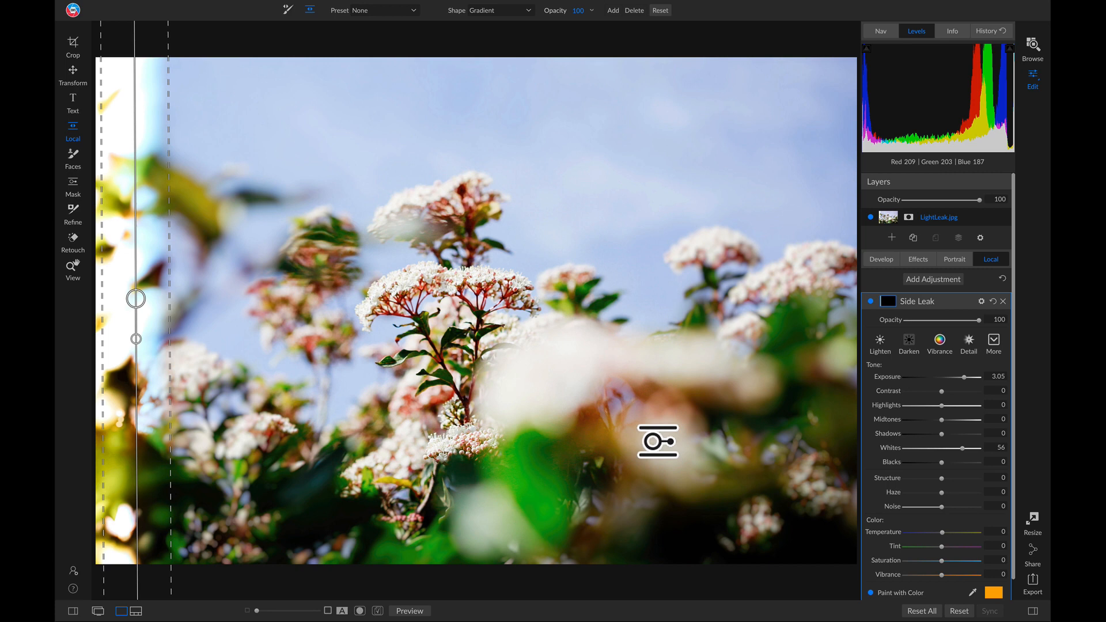
- Add a local adjustment named Sharp Leak with exposure 2.95 and whites 57
left_click(929, 279)
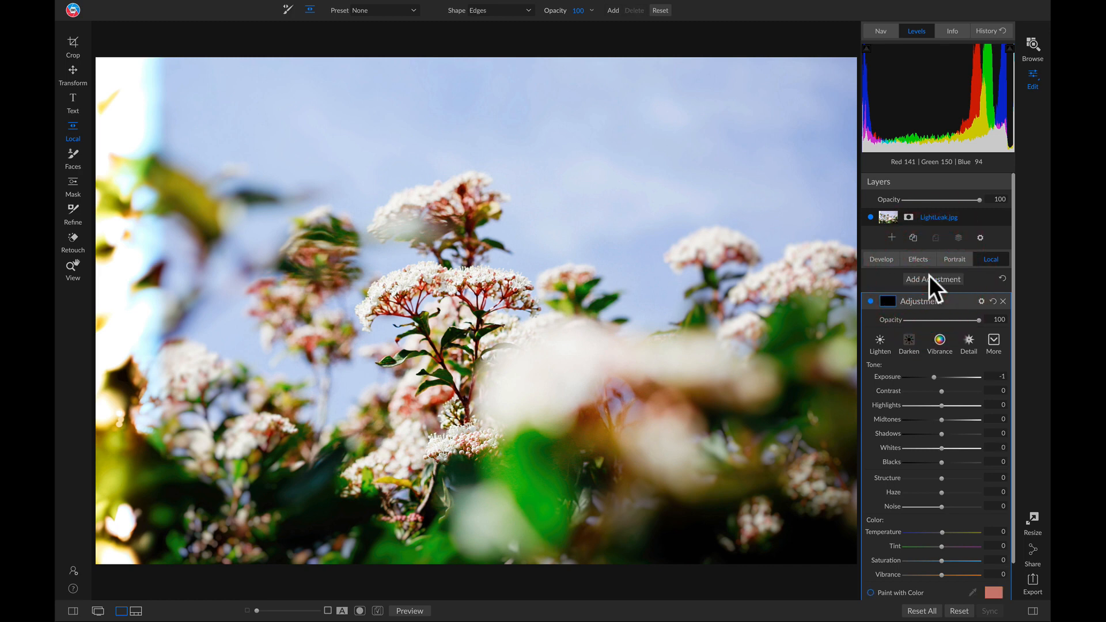
double_click(921, 300)
type("Sharp Leak")
key("Return")
left_click_drag(952, 379, 963, 379)
left_click_drag(948, 448, 962, 449)
- Enable Paint with Color for the Sharp Leak adjustment with an orange colour and the Classic mode
scroll(962, 449, "down", 1)
left_click(871, 553)
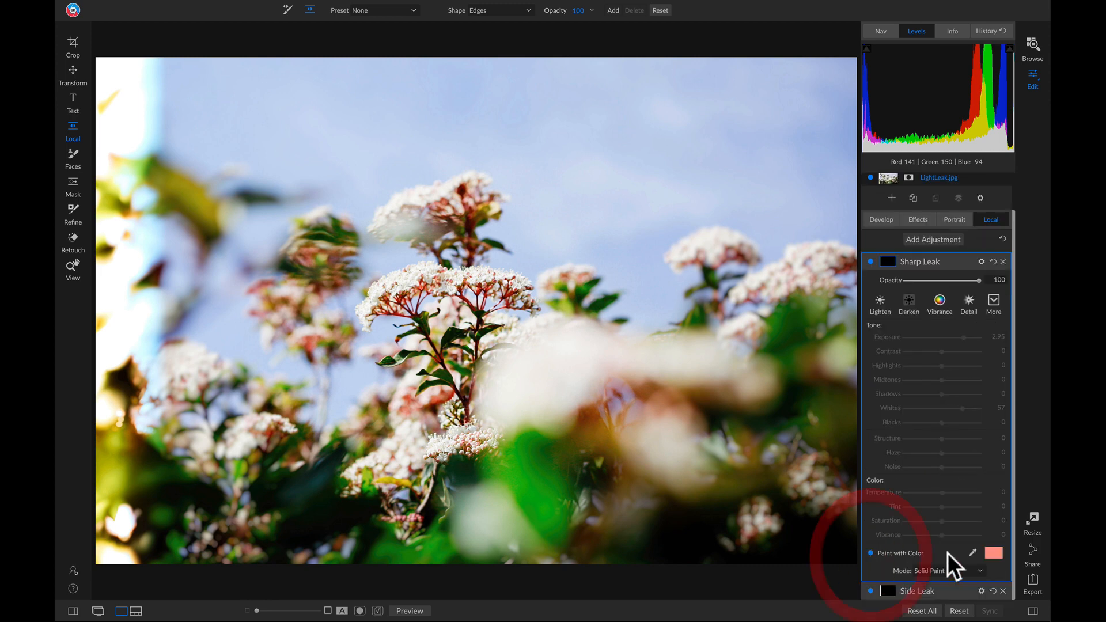
left_click(994, 553)
left_click(271, 230)
left_click(149, 160)
left_click(980, 572)
left_click(961, 602)
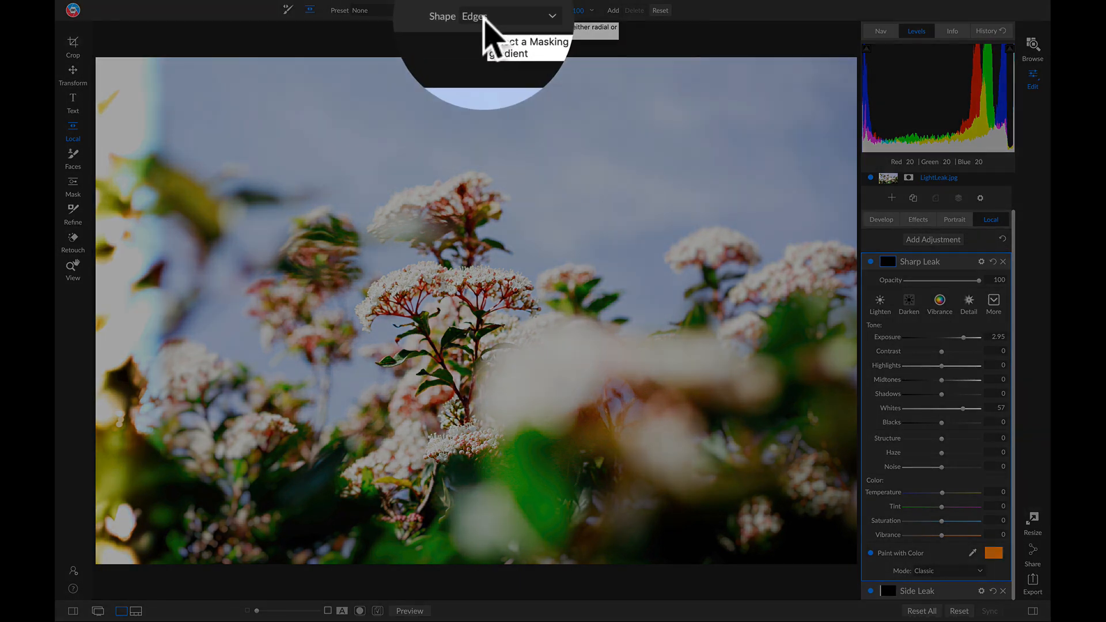
- Place an Edges-shaped mask for the Sharp Leak, shrinking it to a small ellipse below the photo's centre with a tight feather
left_click(484, 18)
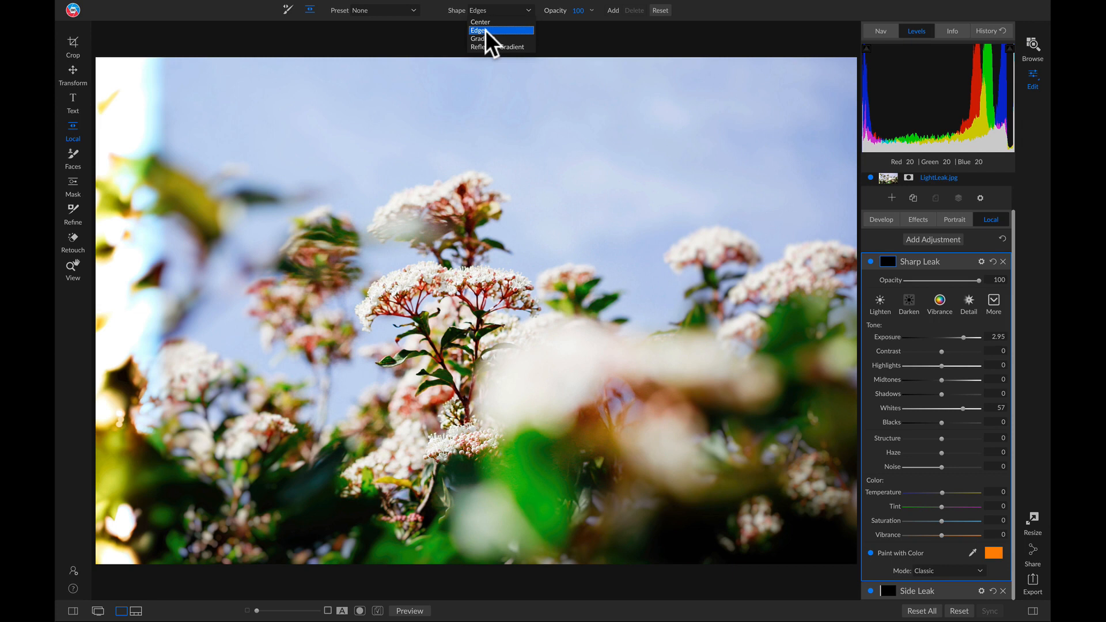
left_click(485, 30)
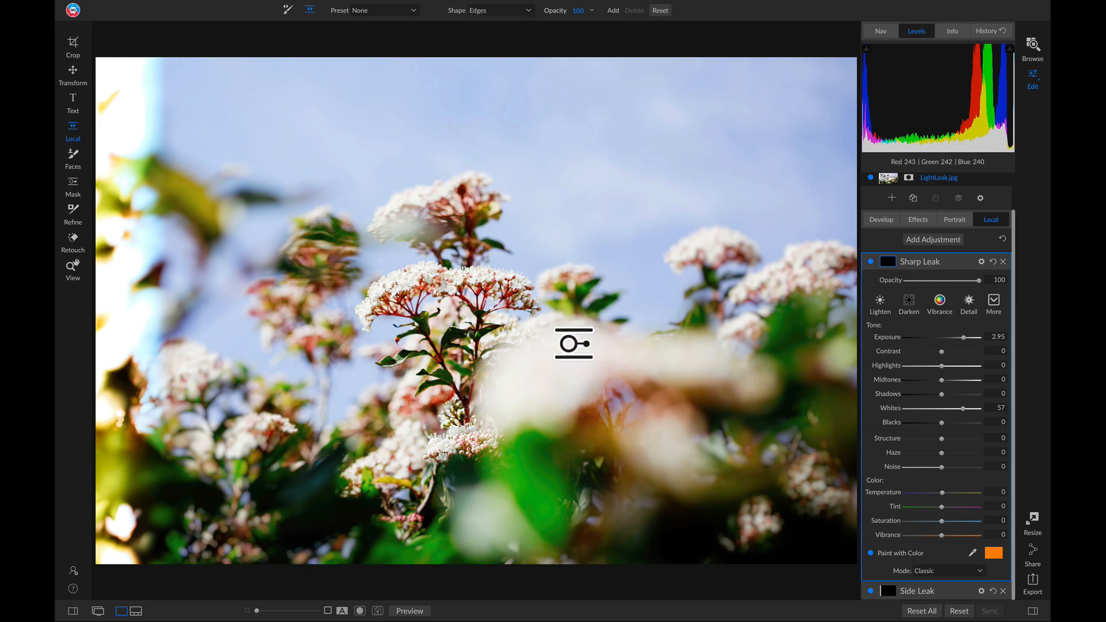
left_click(576, 344)
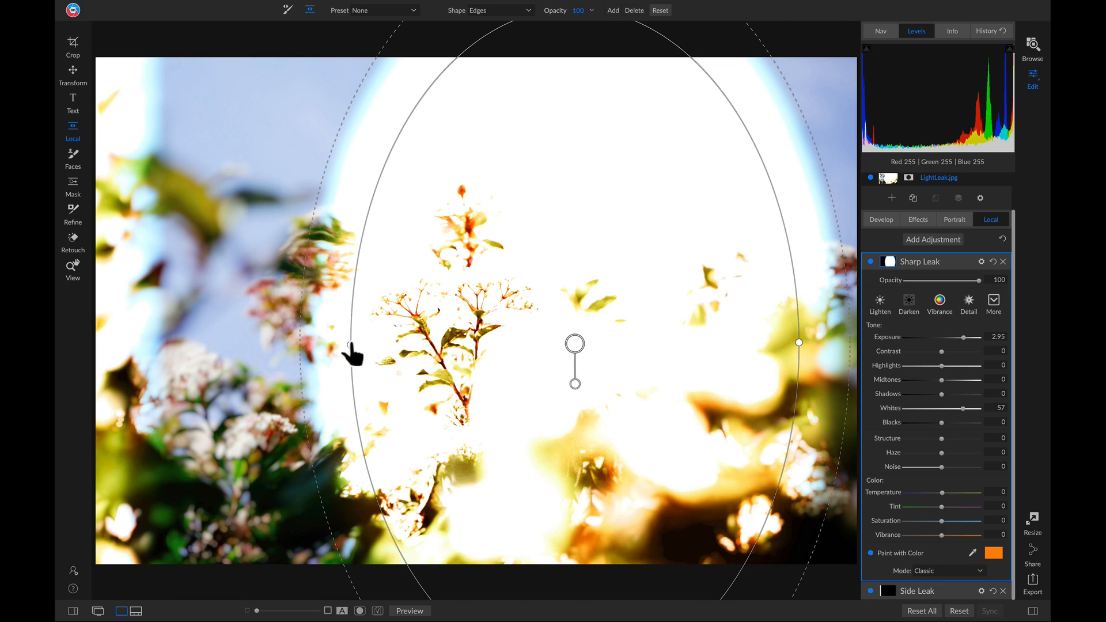
left_click_drag(353, 347, 546, 457)
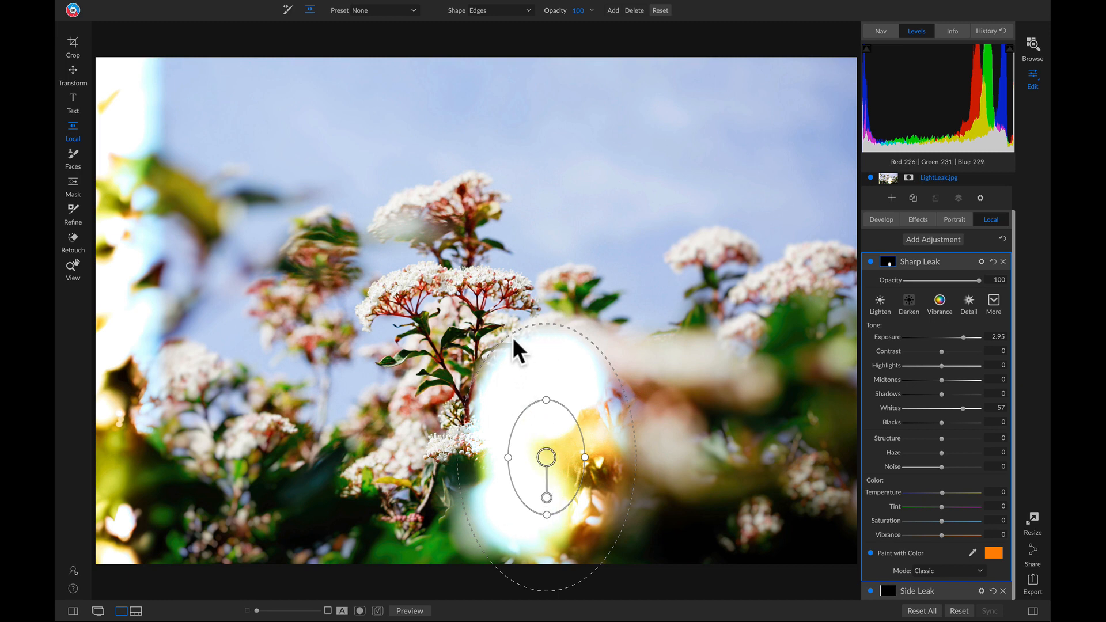
left_click_drag(511, 334, 545, 404)
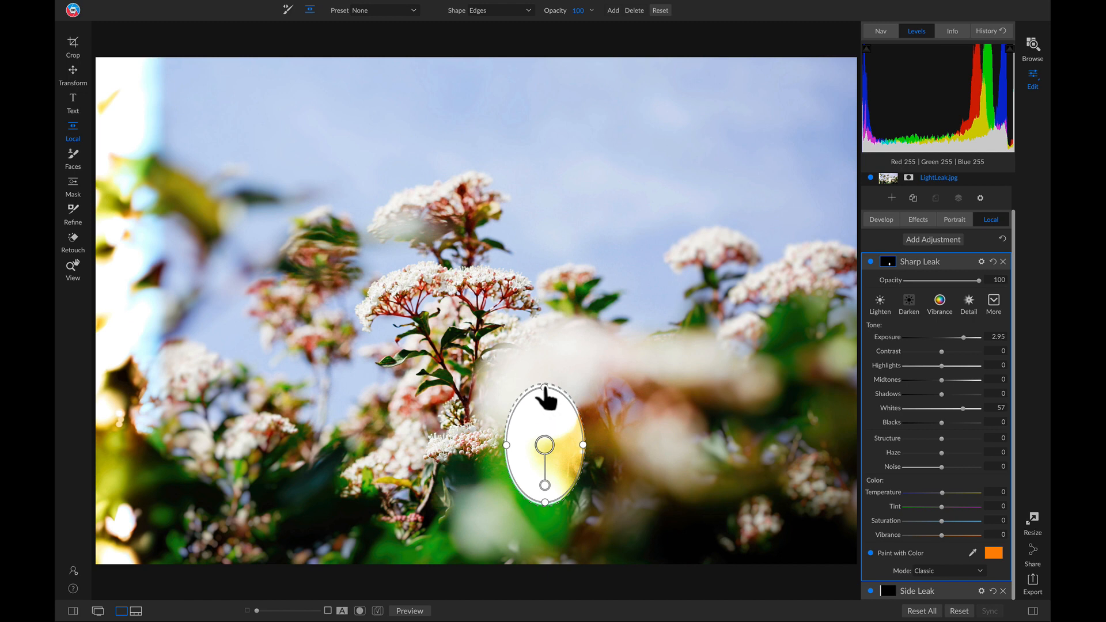
- Stretch the elliptical mask vertically into a thin streak and position it just right of the central flower
left_click_drag(544, 385, 540, 12)
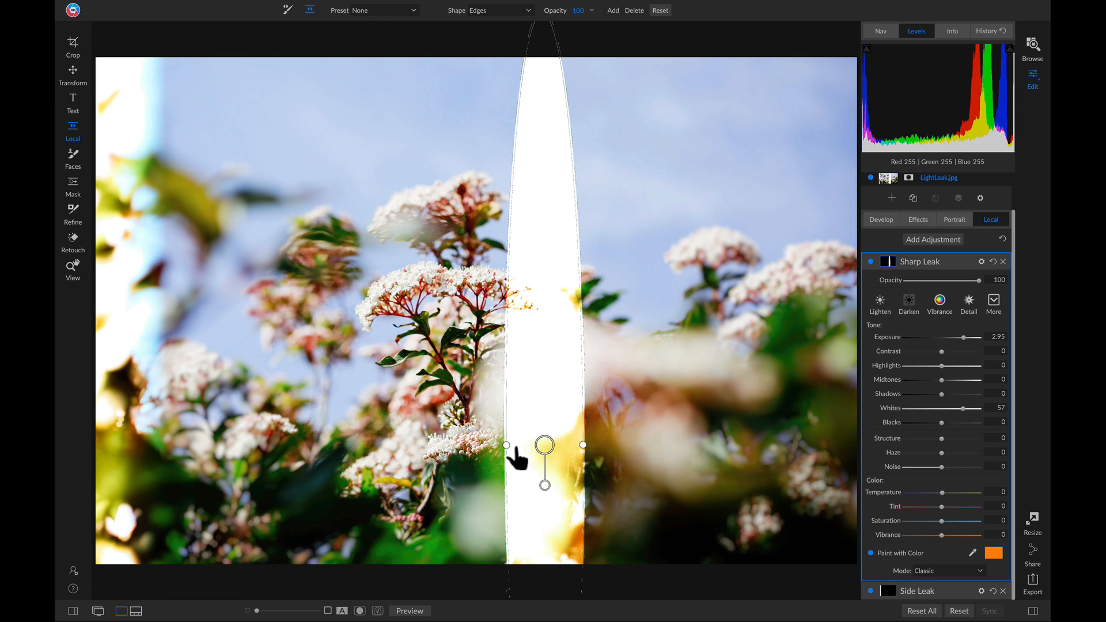
left_click_drag(510, 446, 547, 446)
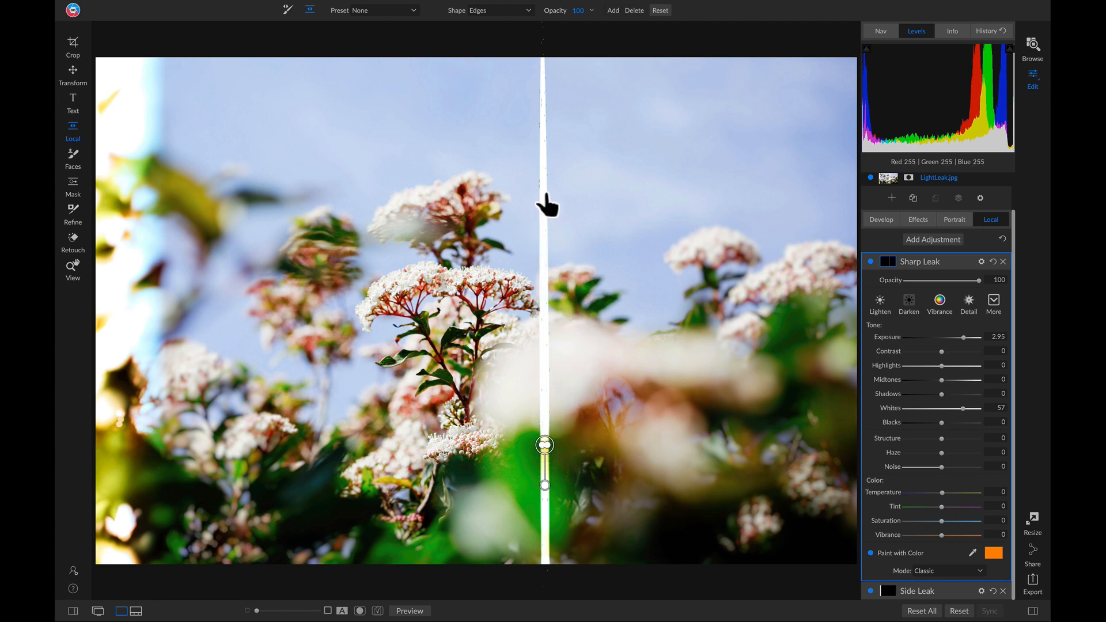
left_click_drag(546, 215, 588, 455)
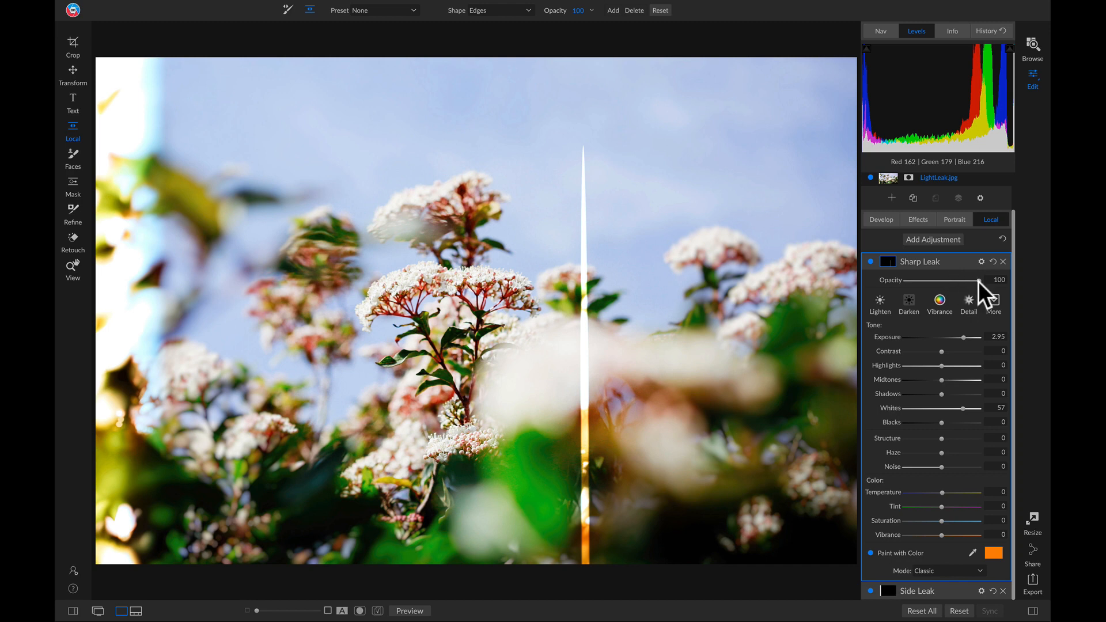
- Set the Sharp Leak's opacity to 37 and its mask feather to 22
left_click_drag(979, 281, 932, 281)
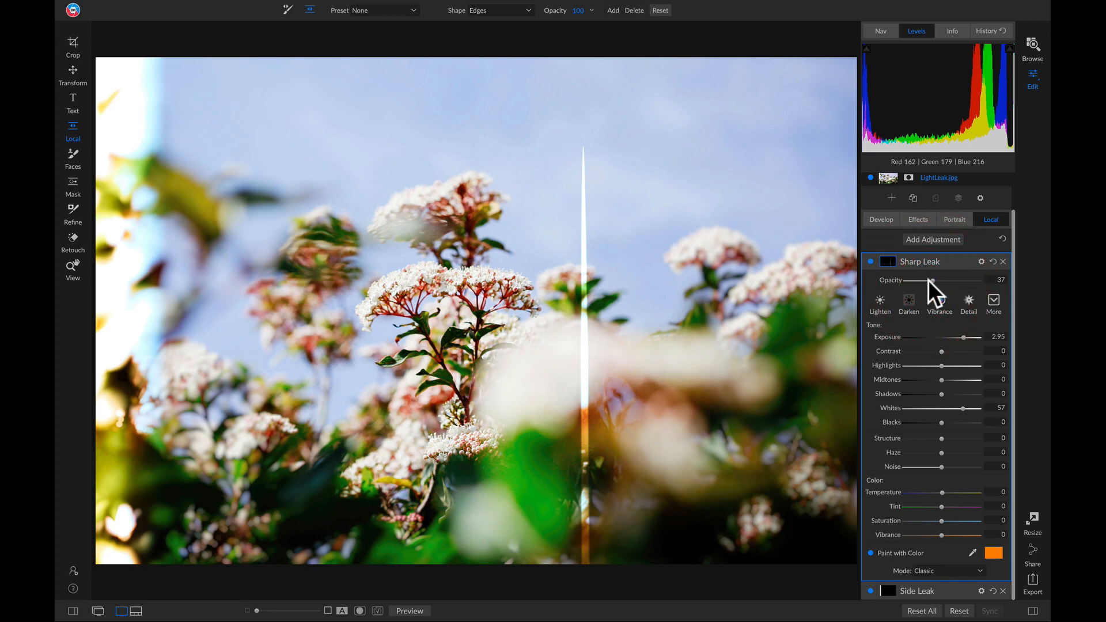
left_click(889, 261)
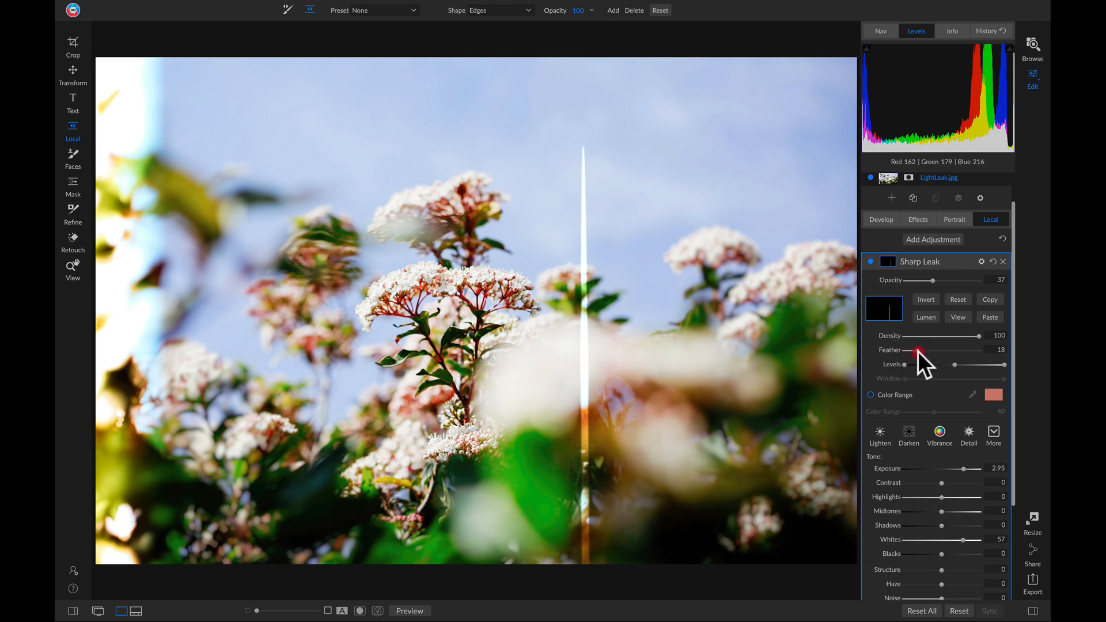
left_click_drag(918, 351, 919, 351)
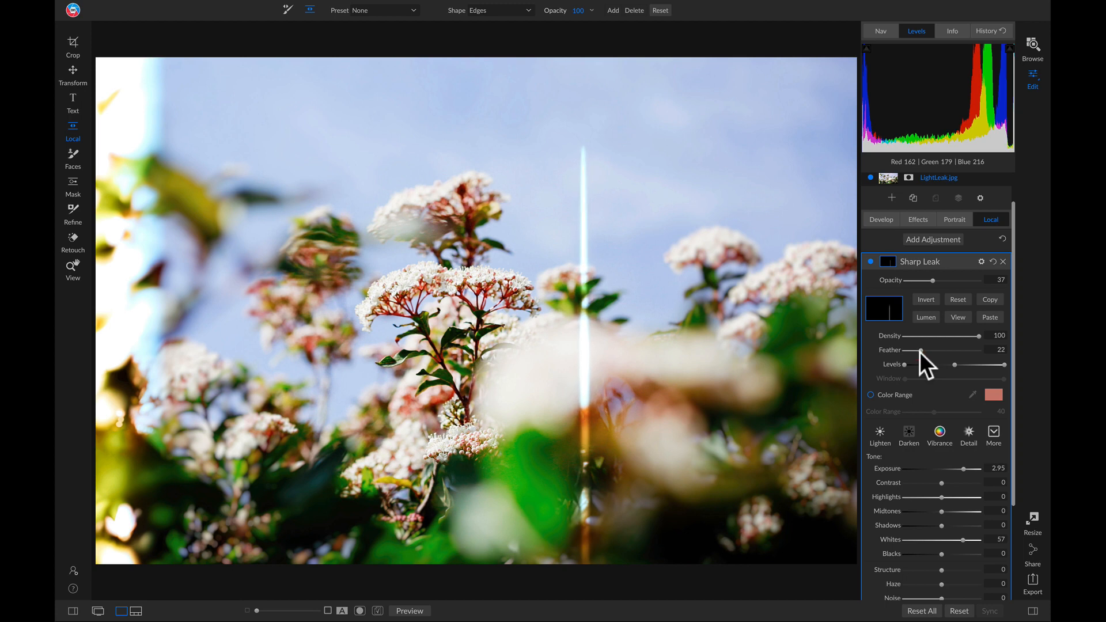
left_click(919, 352)
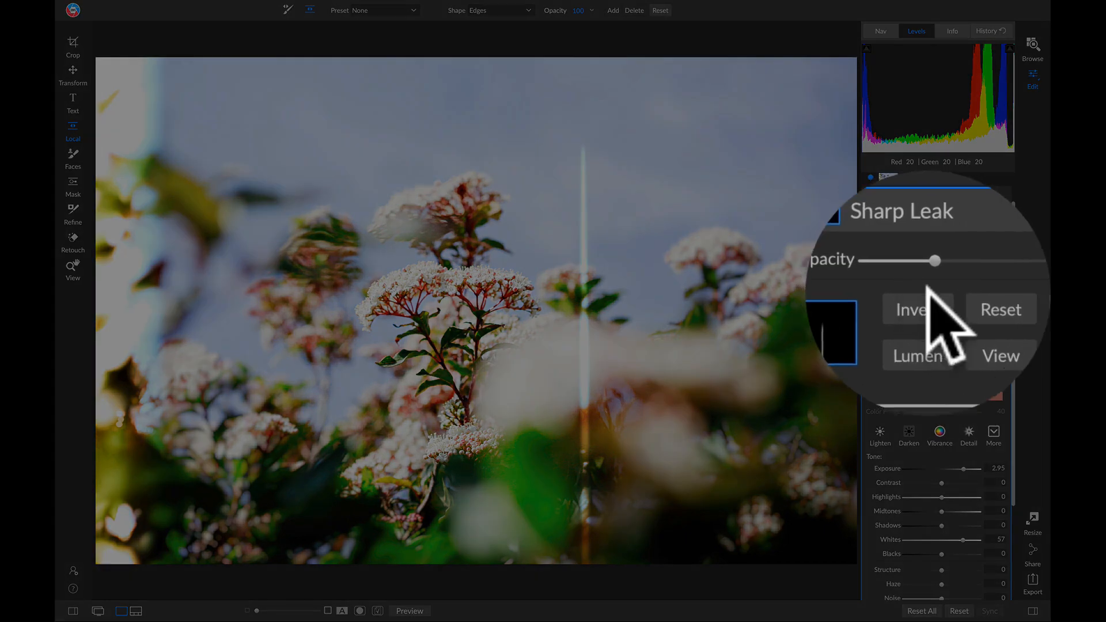
left_click(934, 300)
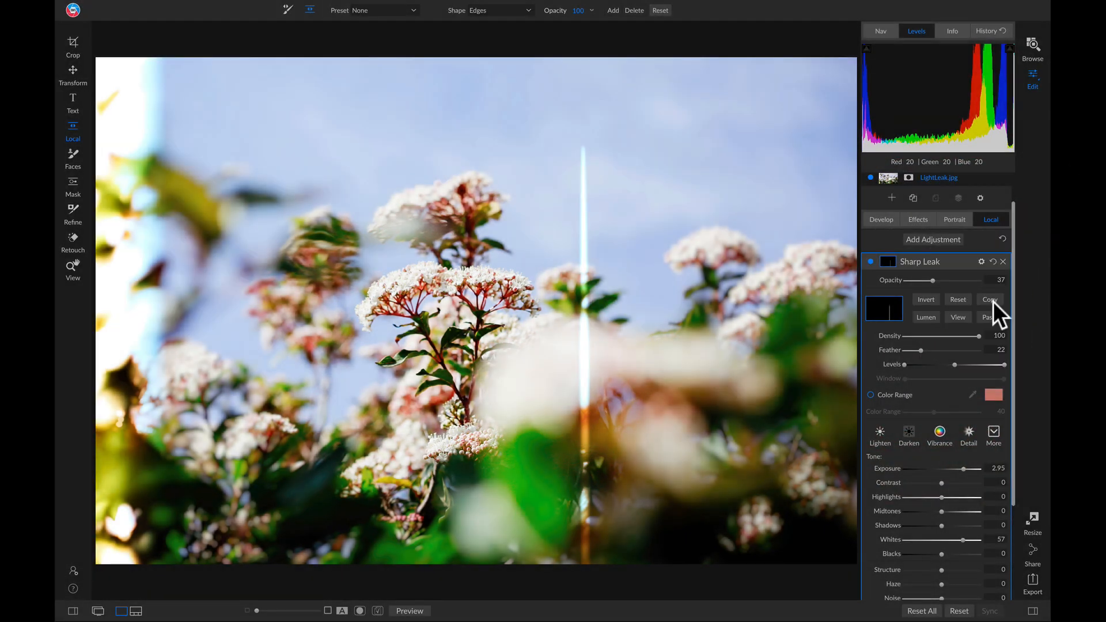
- Add another local adjustment with exposure 3.1 and whites 56
left_click(935, 239)
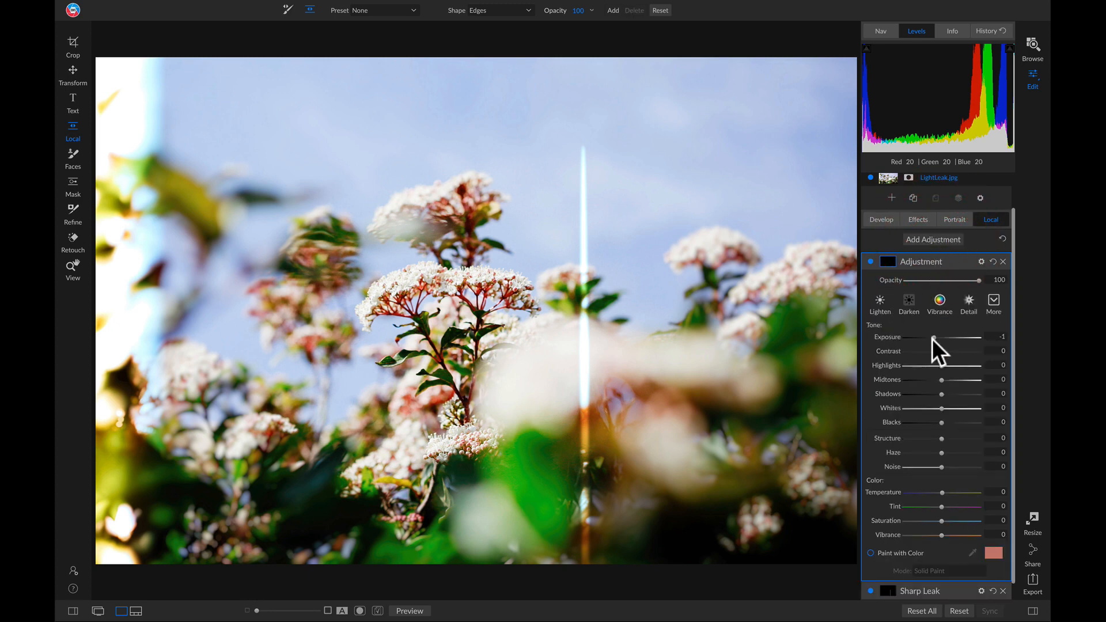
left_click_drag(934, 337, 963, 338)
left_click_drag(942, 407, 964, 410)
- Enable Paint with Color for the newest adjustment with an orange colour and the Classic mode
left_click(920, 554)
left_click(271, 221)
left_click(154, 161)
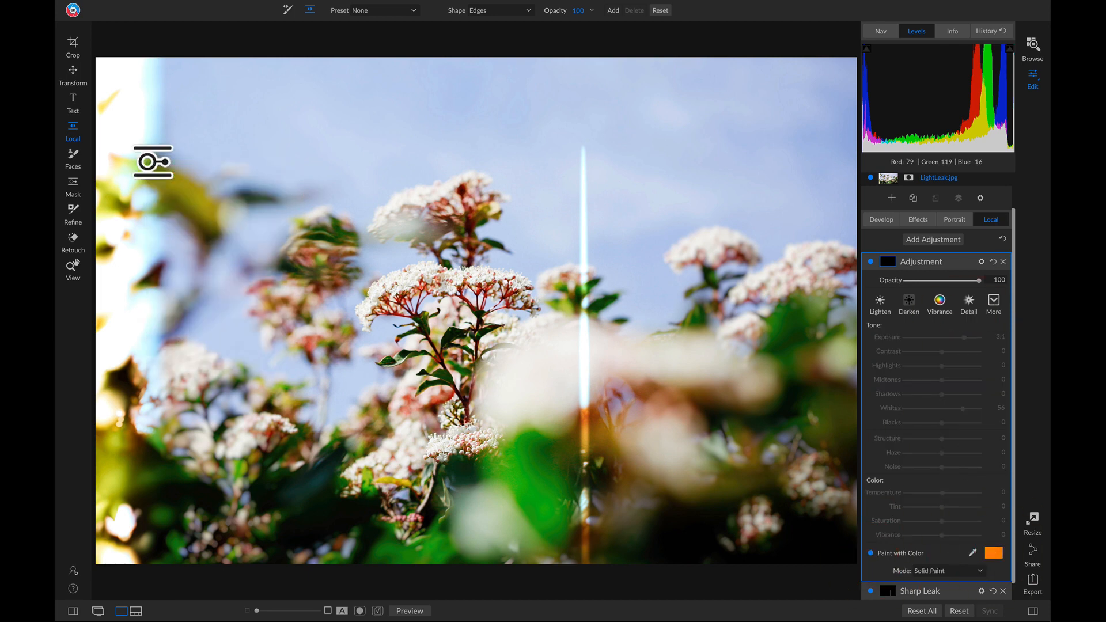
left_click(939, 570)
left_click(947, 605)
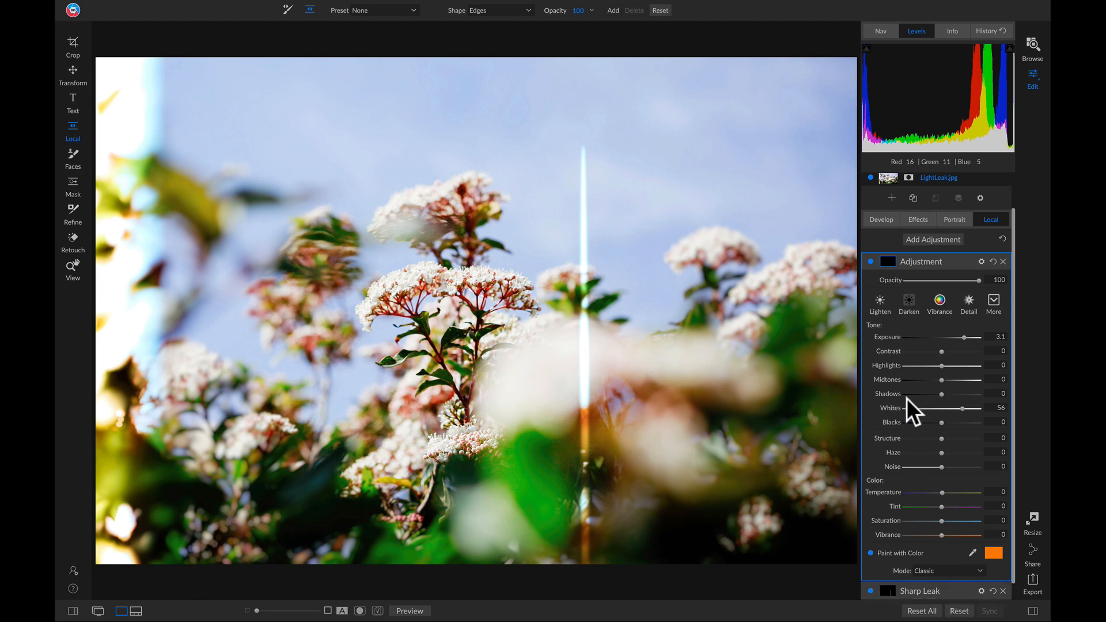
- Paste the copied streak mask into the newest adjustment and reshape it into a shorter streak just right of the first one
left_click(887, 263)
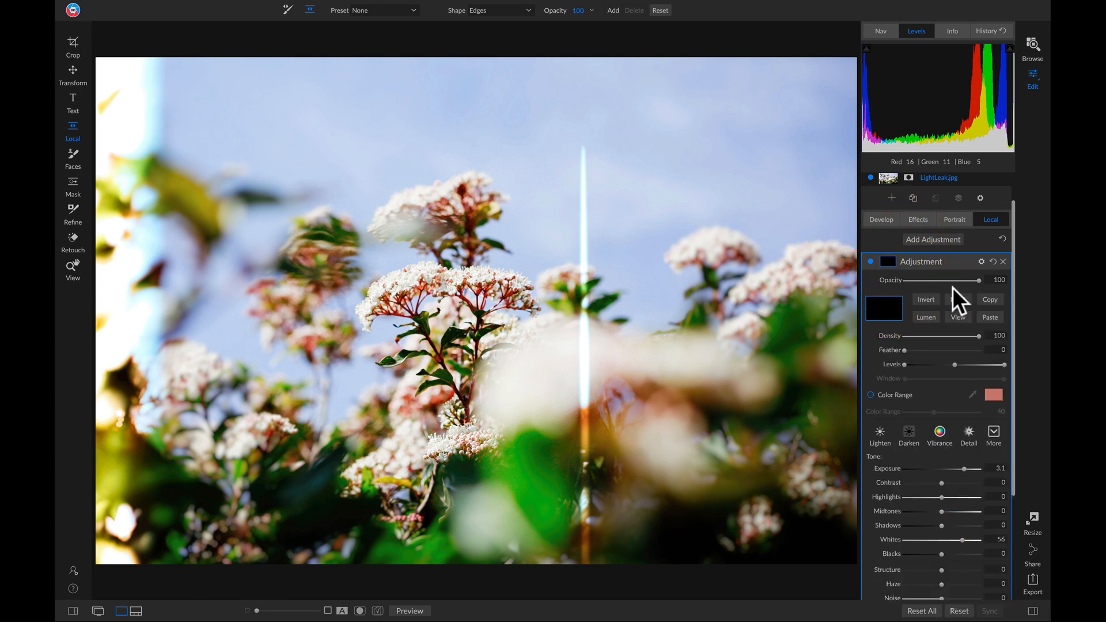
left_click(990, 318)
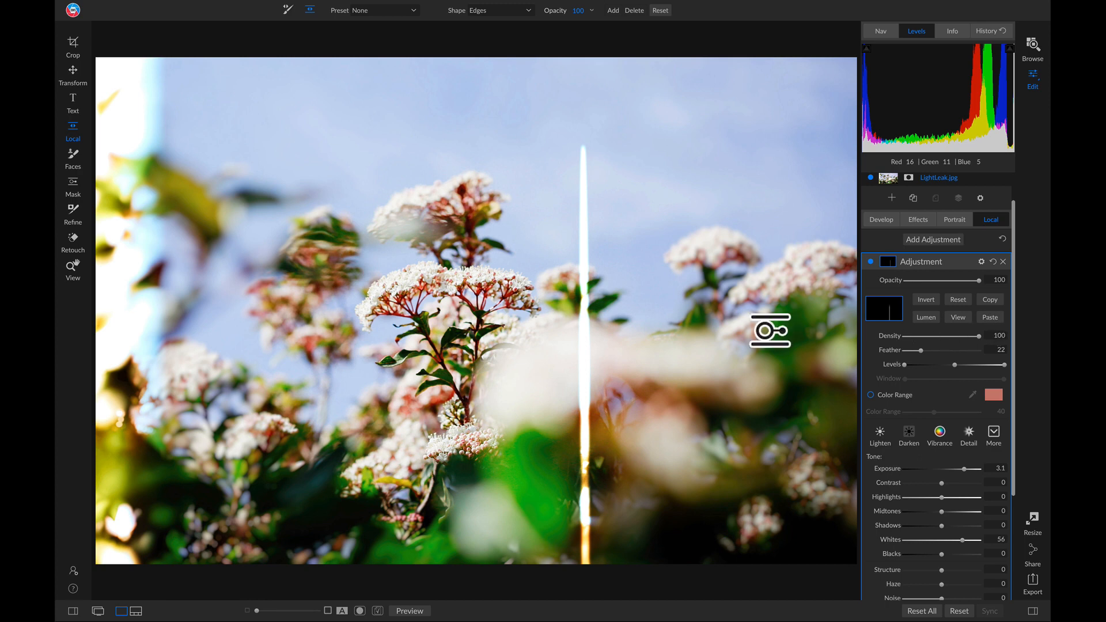
mouse_move(588, 377)
left_mouse_down()
mouse_move(637, 378)
mouse_move(663, 393)
left_mouse_up()
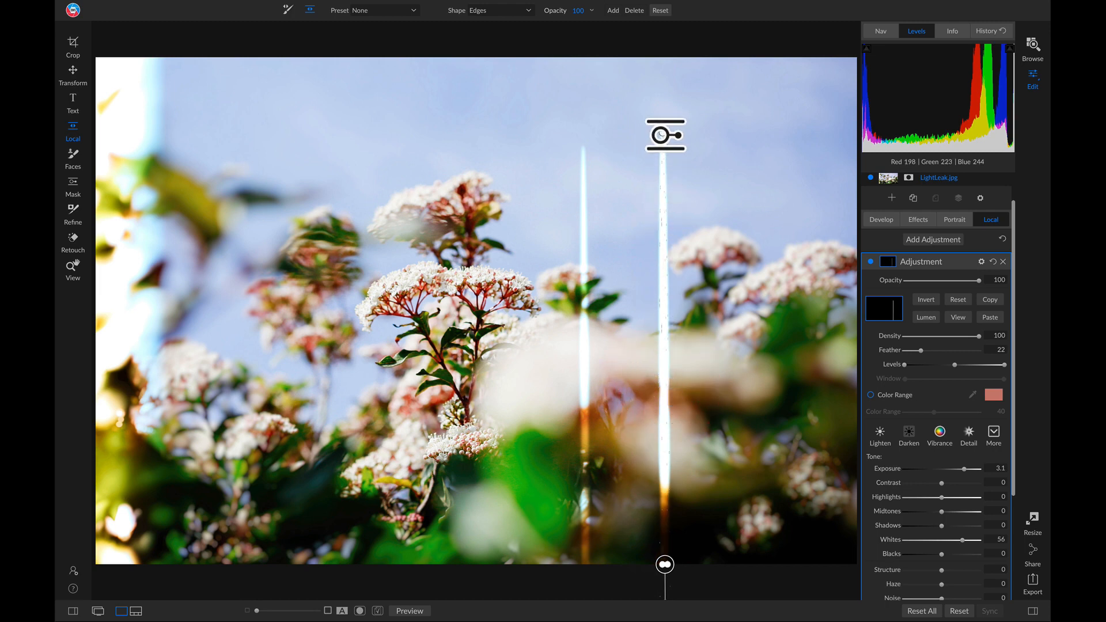
left_click(663, 154)
left_click_drag(663, 154, 663, 244)
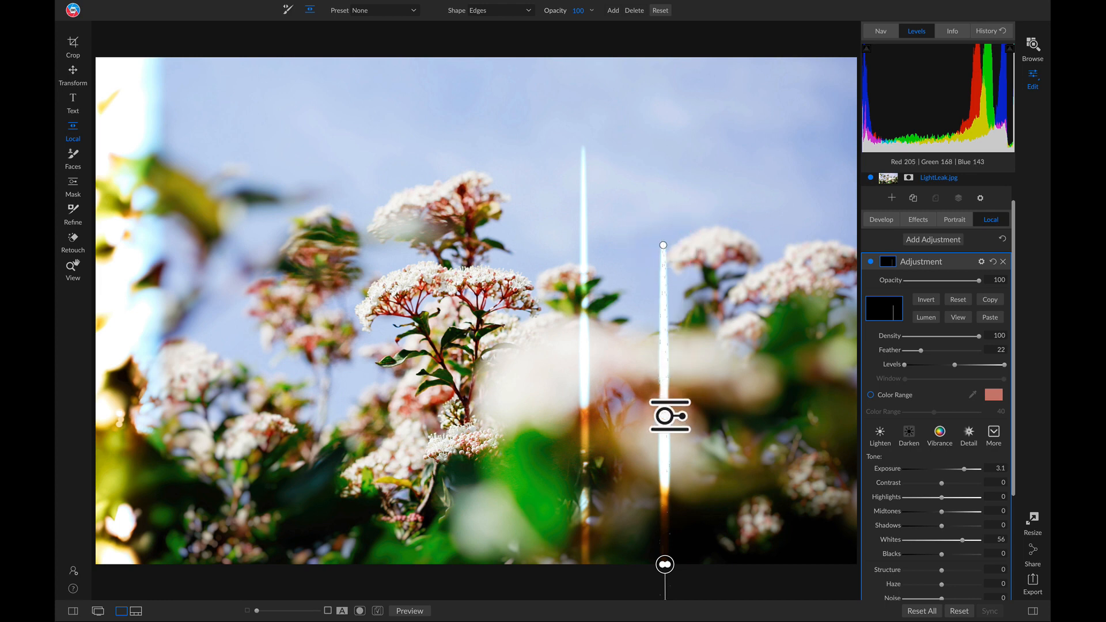
left_click_drag(667, 417, 604, 427)
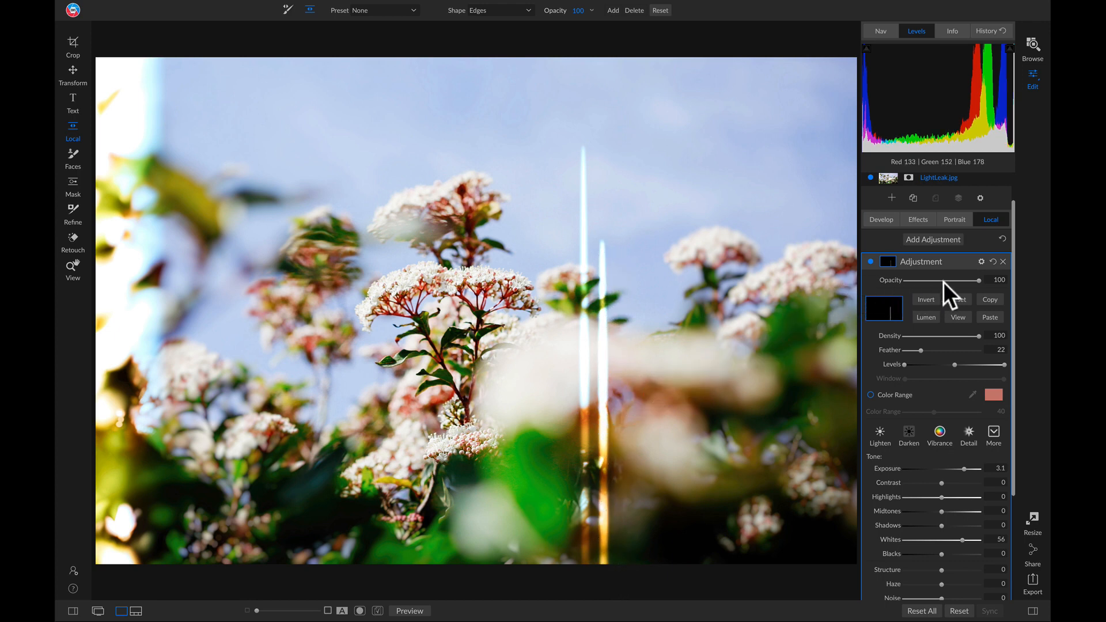
- Set the second streak's opacity to 41 and copy its mask into another new local adjustment
left_click_drag(977, 281, 936, 284)
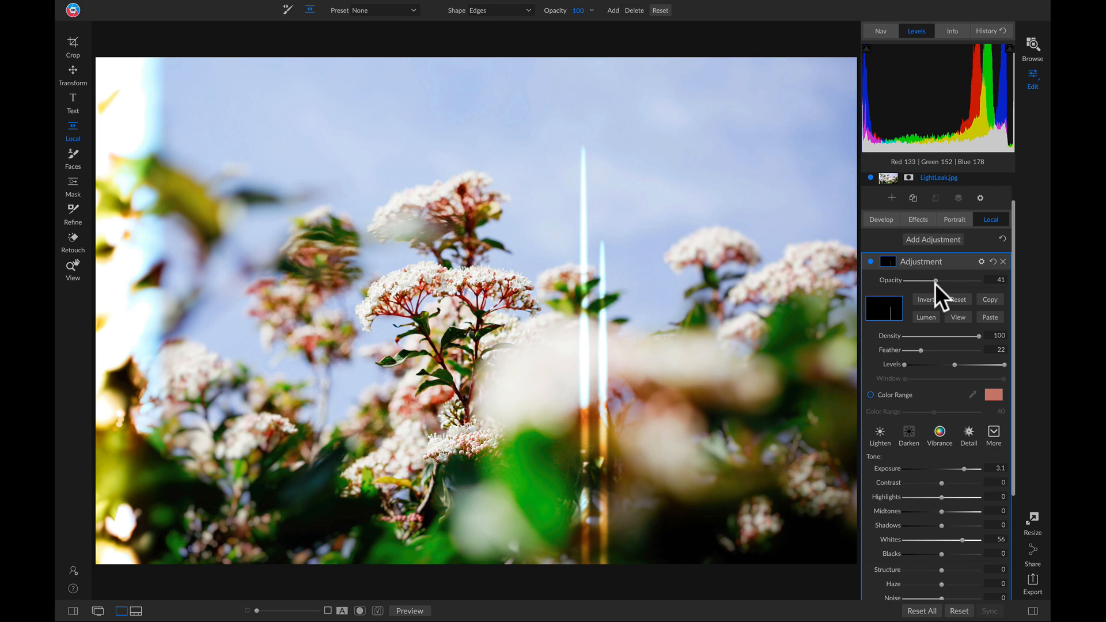
left_click(992, 299)
left_click(933, 239)
left_click(991, 316)
- Raise the new adjustment's exposure to 3.1 and whites to 48
scroll(945, 404, "down", 1)
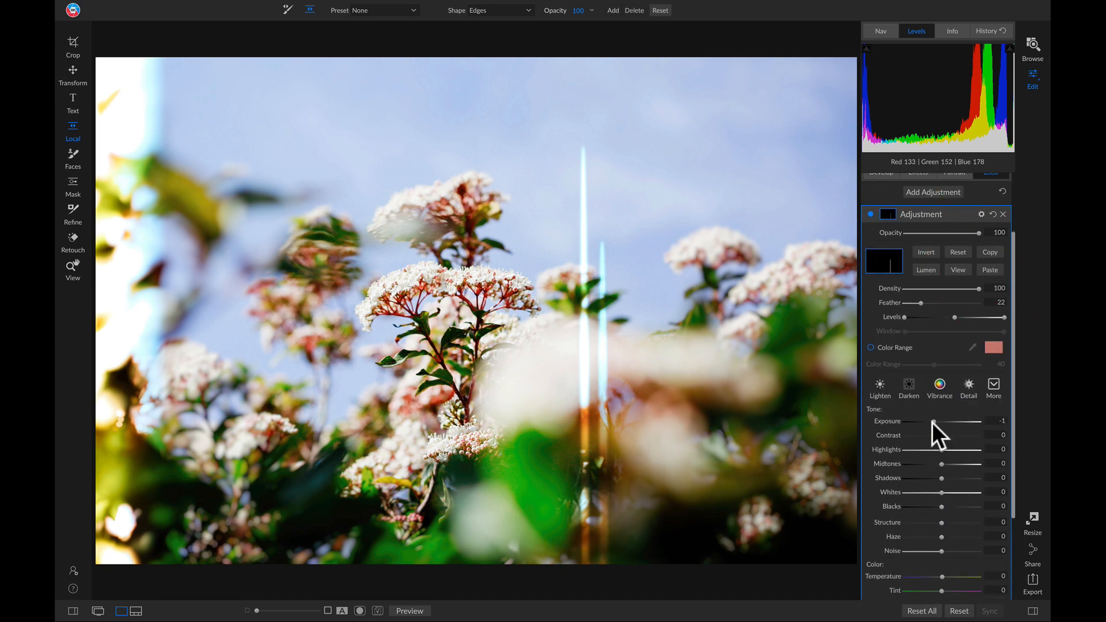
left_click_drag(932, 423, 965, 423)
left_click_drag(942, 492, 959, 492)
- Enable Paint with Color for the third streak's adjustment with an orange colour and the Classic mode
scroll(922, 547, "down", 3)
left_click(992, 517)
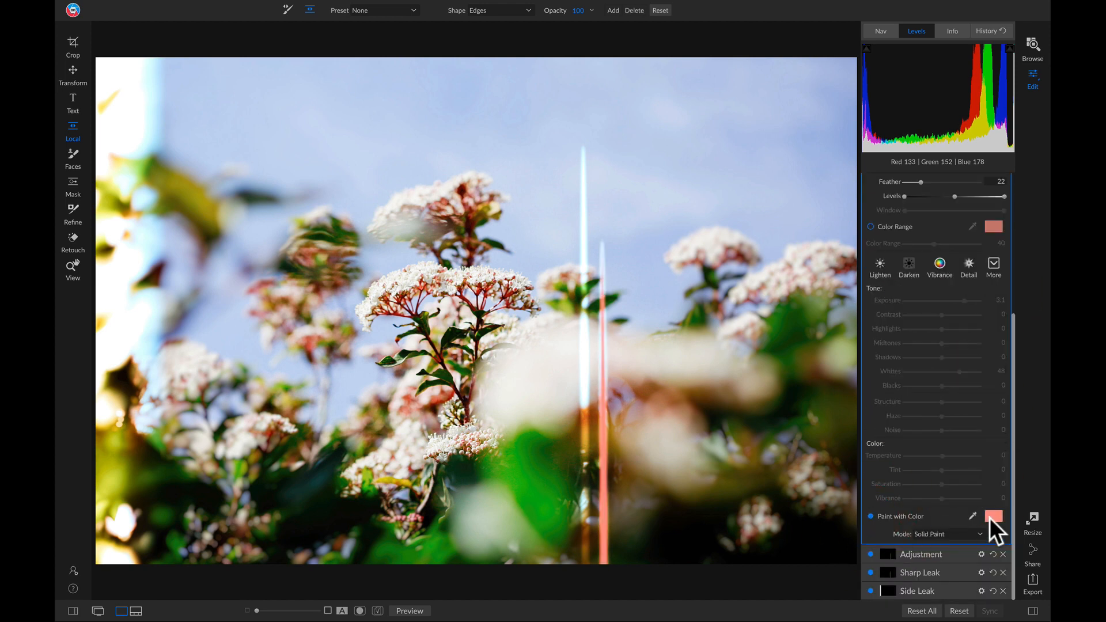
left_click(993, 517)
left_click(264, 229)
left_click(950, 535)
left_click(954, 569)
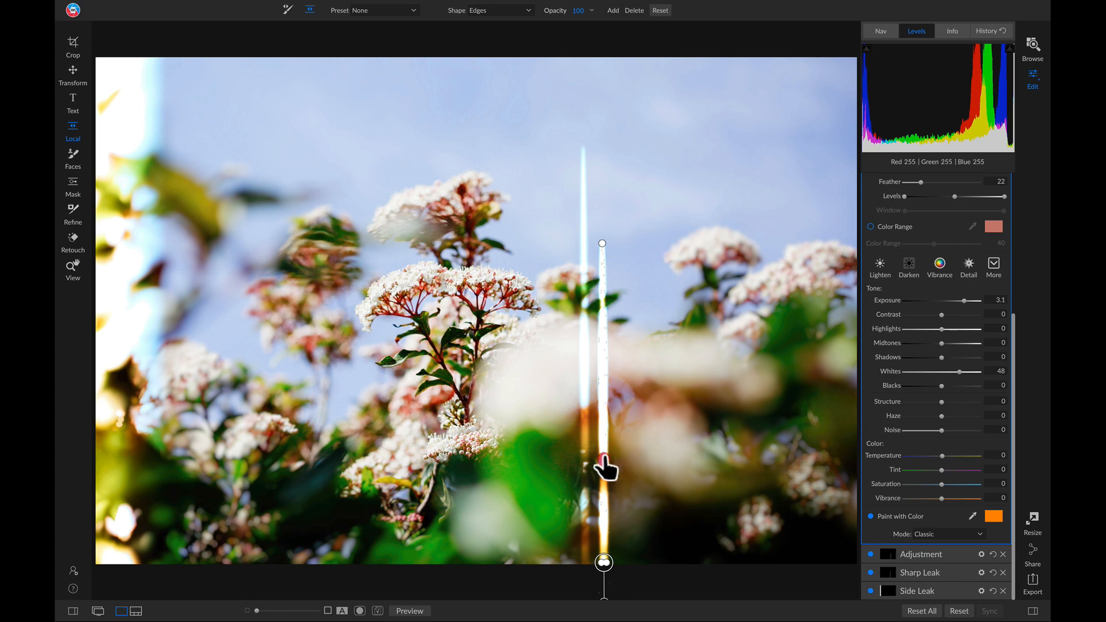
- Move the third streak to the photo's upper edge left of the central flower and shorten it to end at the blurred blossoms
mouse_move(605, 469)
left_mouse_down()
mouse_move(384, 282)
mouse_move(348, 227)
mouse_move(330, 120)
left_mouse_up()
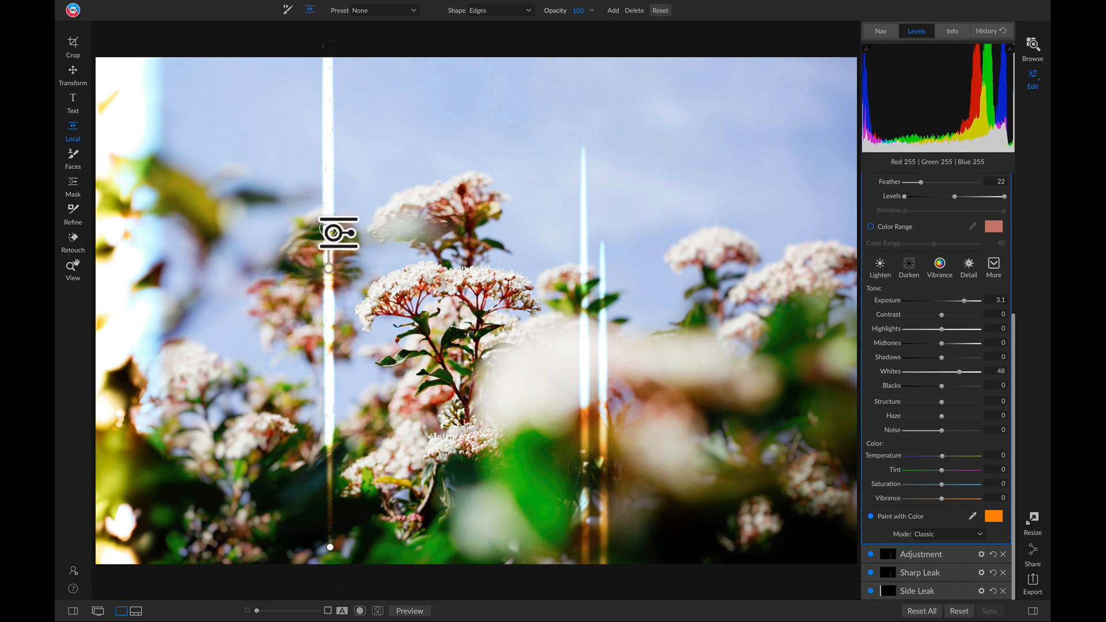
left_click_drag(327, 257, 309, 121)
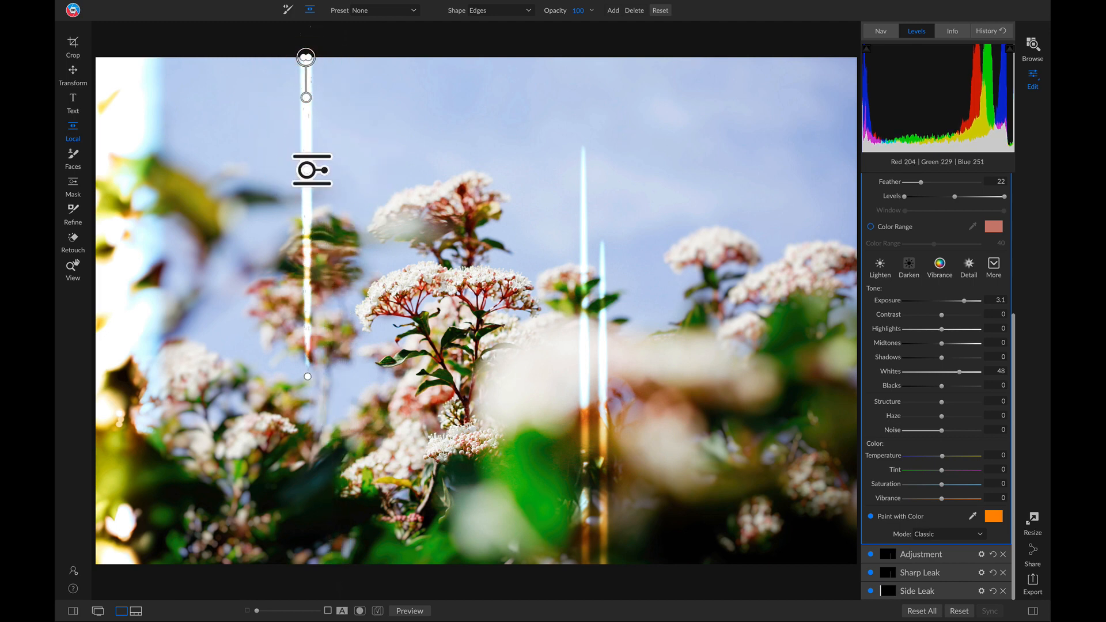
mouse_move(309, 174)
left_mouse_down()
mouse_move(310, 115)
mouse_move(316, 158)
left_mouse_up()
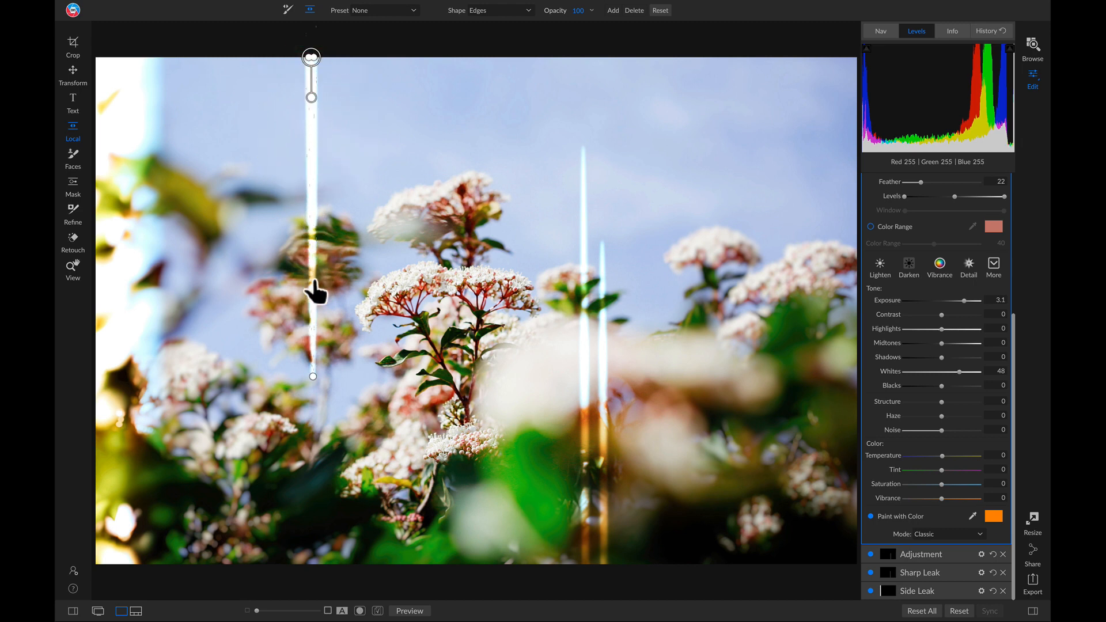
left_click_drag(315, 375, 320, 241)
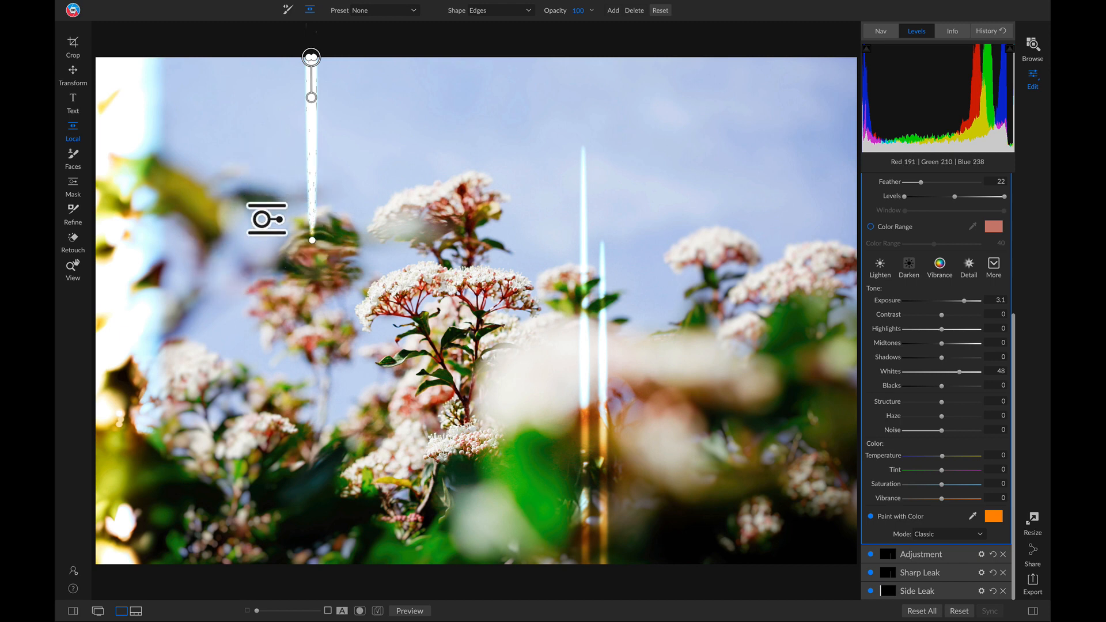
- Set the upper-edge streak's opacity to 23 and its mask feather to 34
scroll(936, 328, "up", 3)
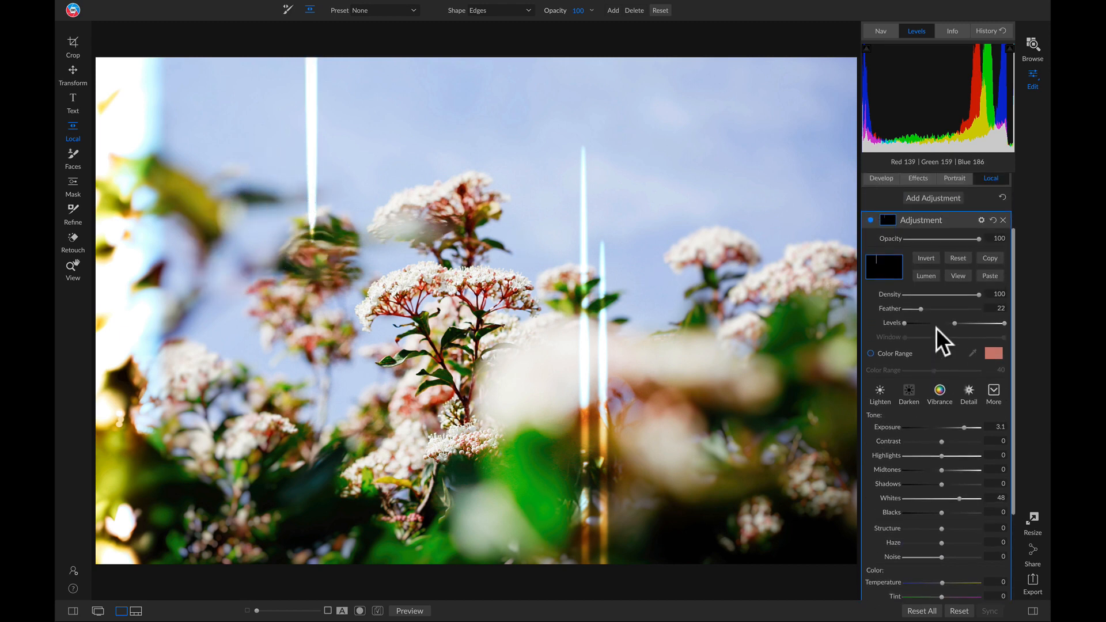
scroll(936, 327, "up", 2)
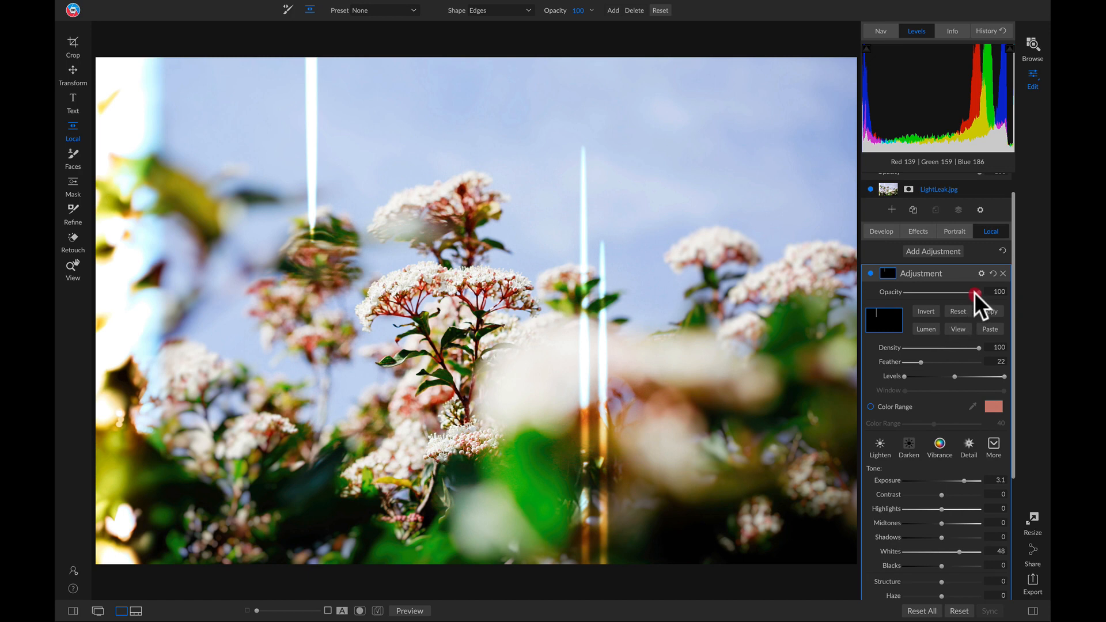
left_click_drag(942, 291, 922, 292)
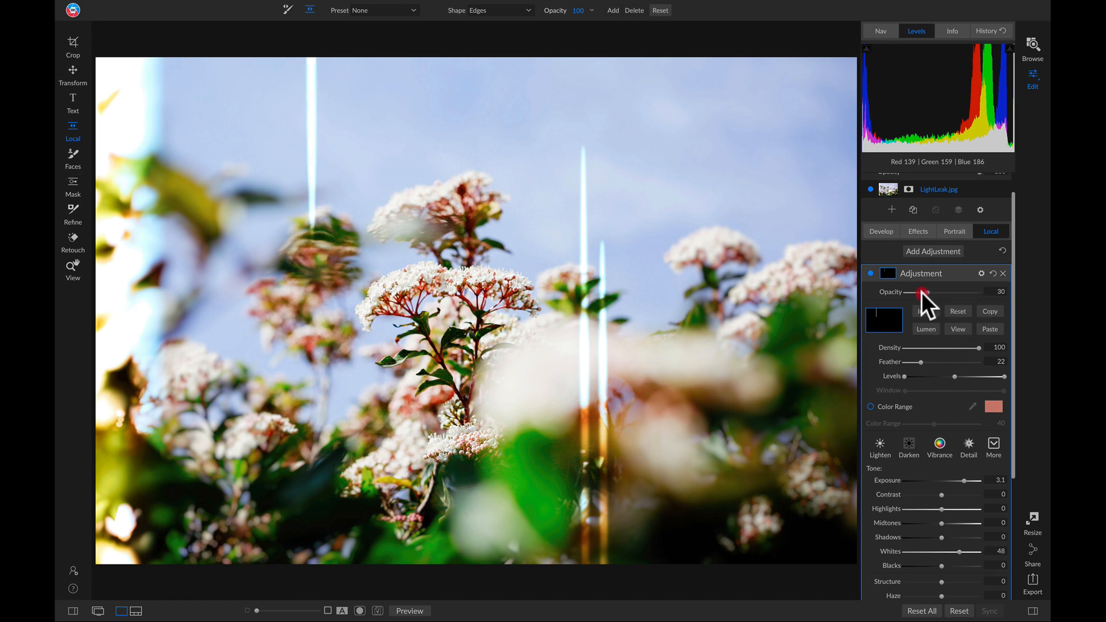
left_click(922, 291)
left_click_drag(925, 363, 931, 363)
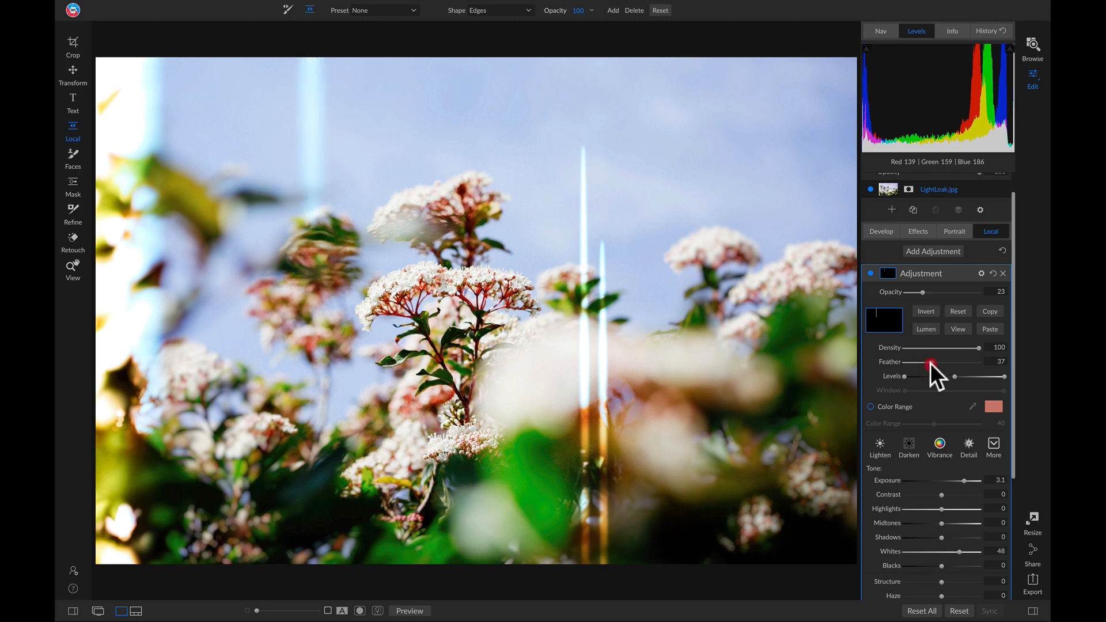
left_click(929, 363)
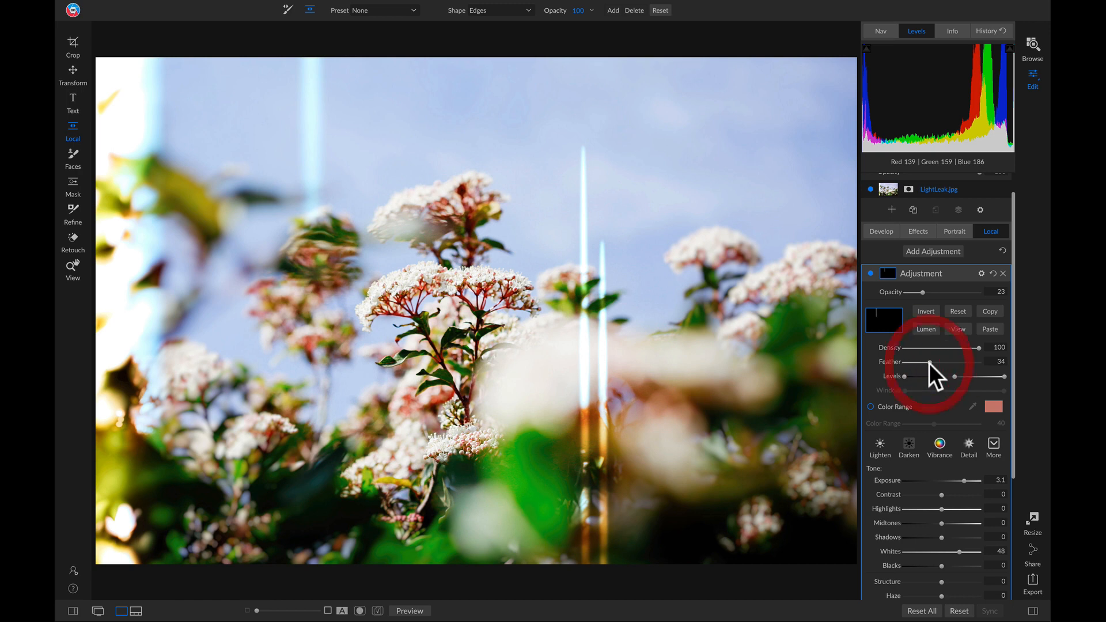
- Set the mask feather to 27 for the Sharp Leak and to 25 for the shorter streak beside it
scroll(929, 363, "up", 1)
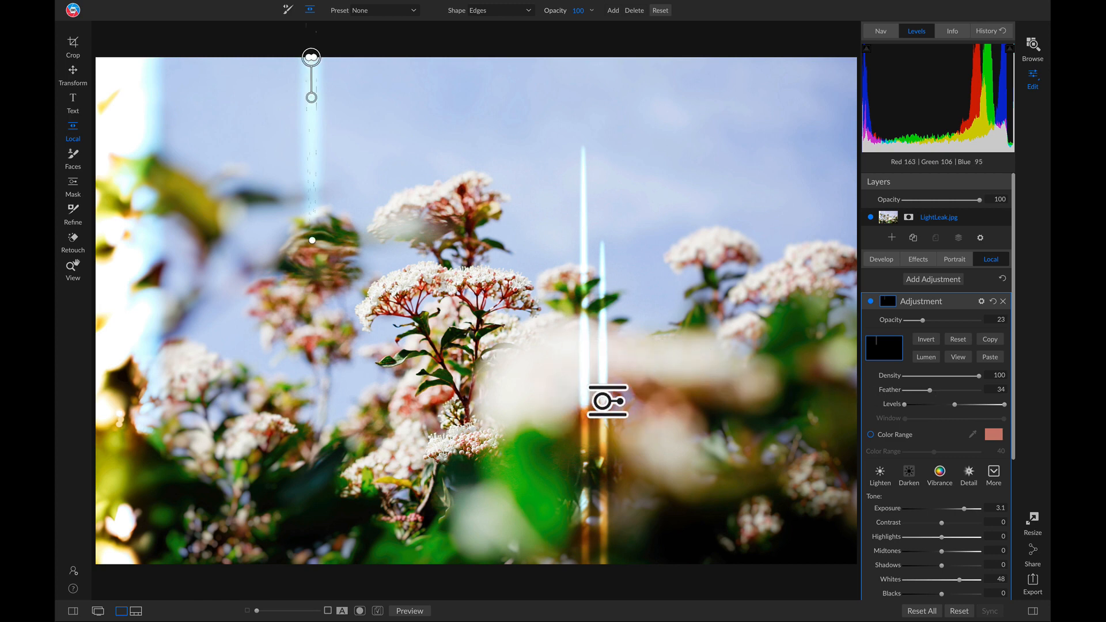
left_click(964, 300)
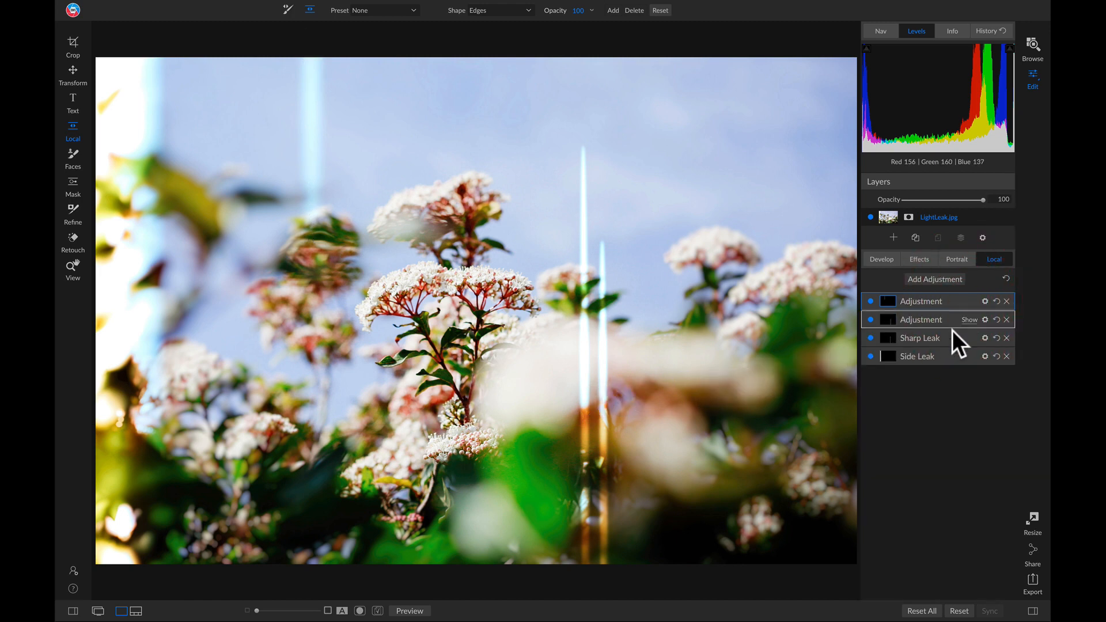
left_click(969, 340)
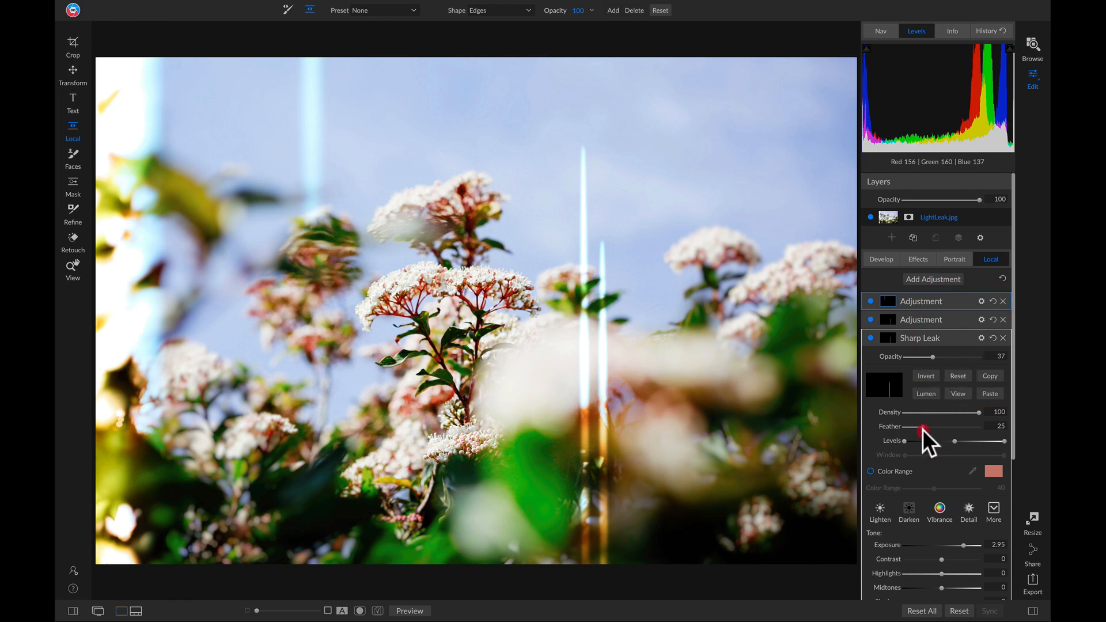
left_click_drag(922, 429, 924, 430)
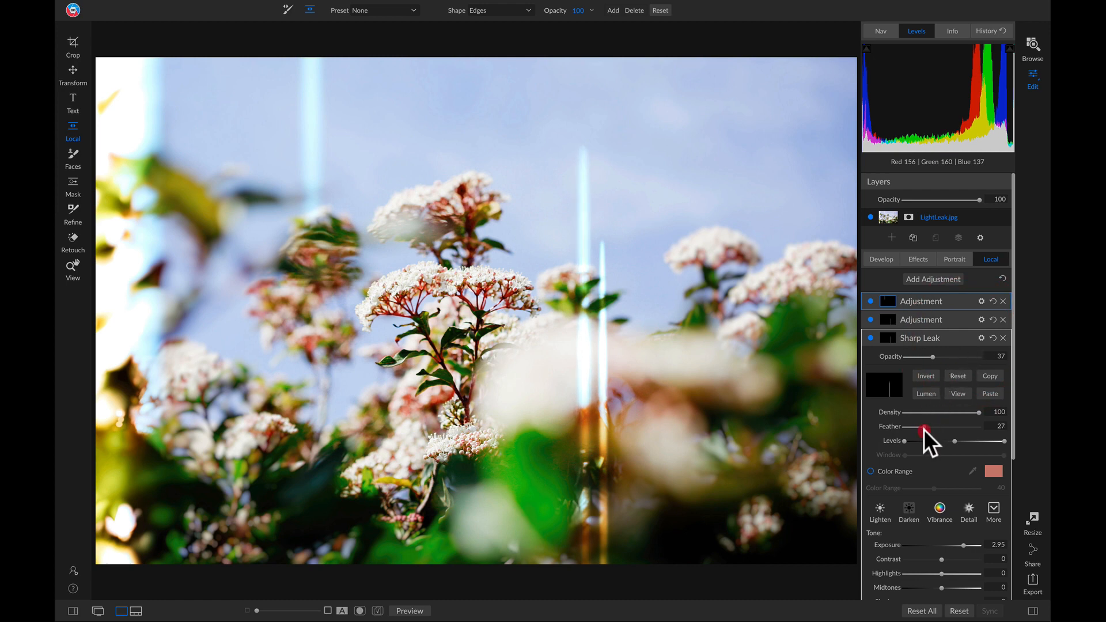
left_click(924, 430)
left_click(963, 319)
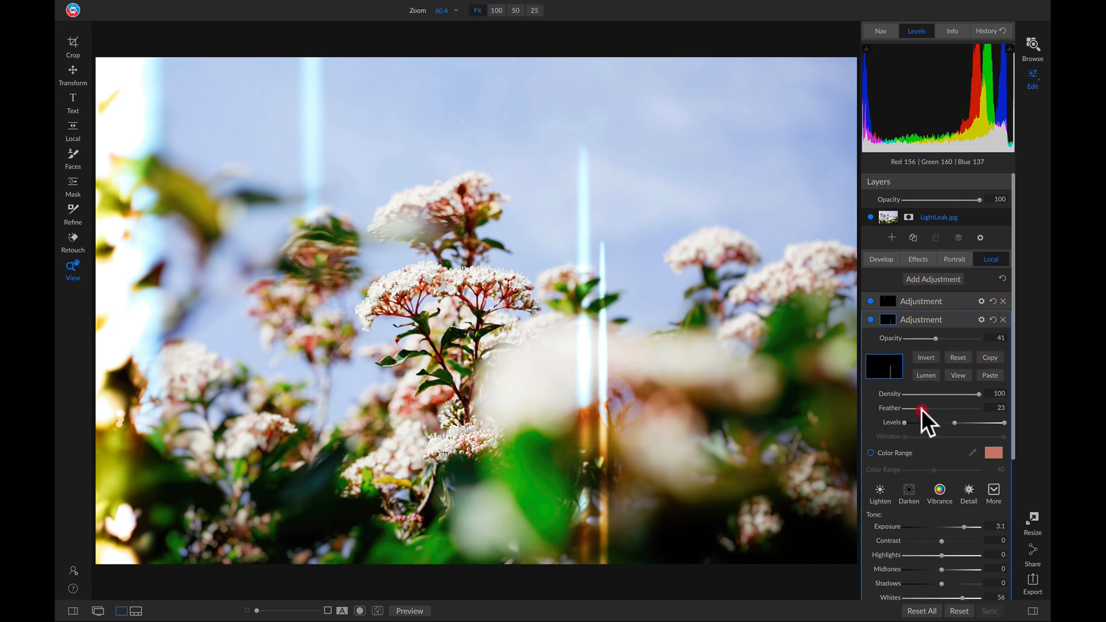
left_click_drag(922, 409, 922, 409)
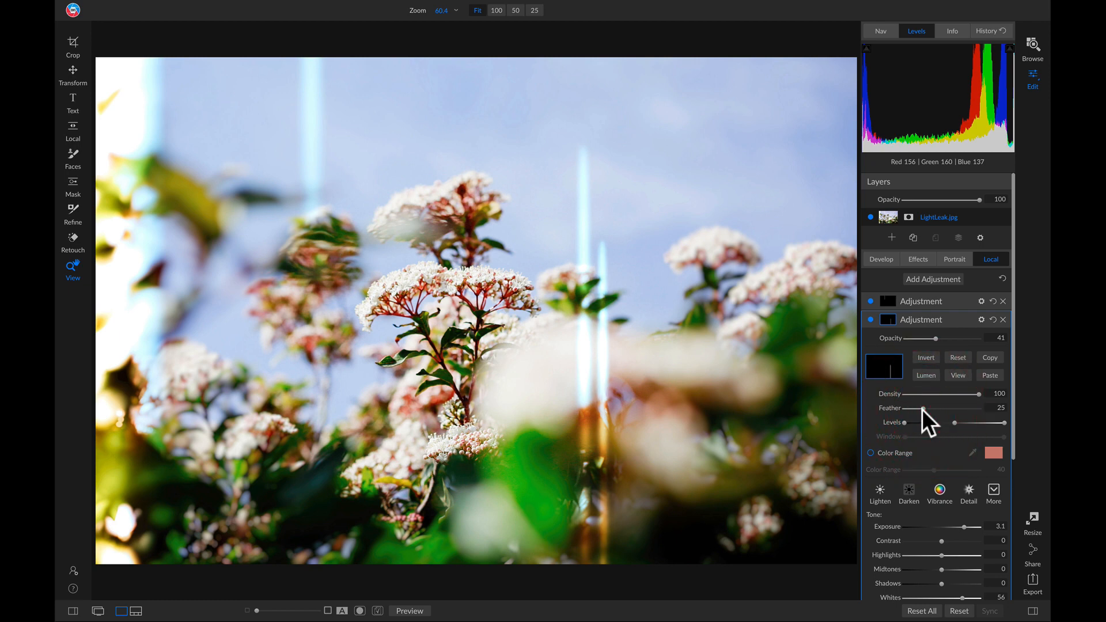